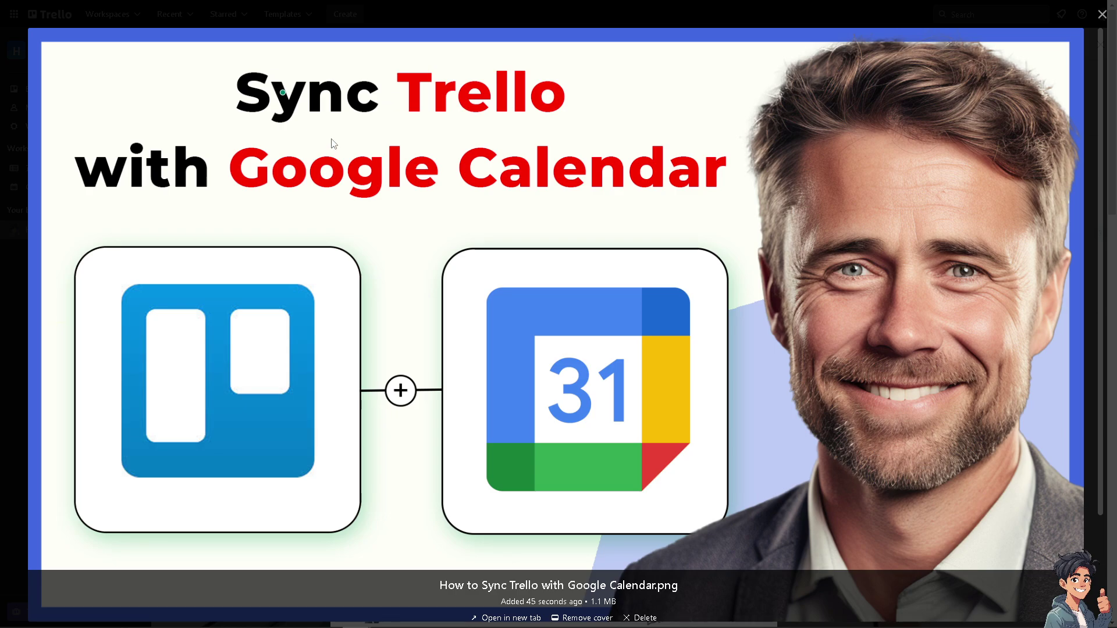
# - Close the enlarged cover image and its card, and open the directory for adding Power-Ups to the board
pyautogui.press('Escape')
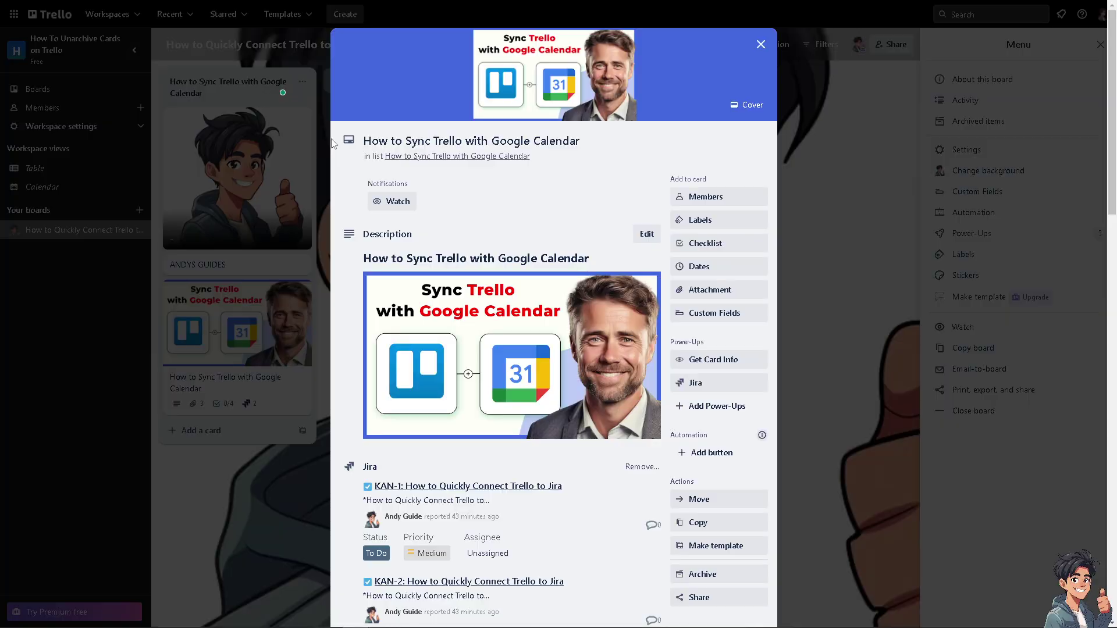
pyautogui.click(761, 45)
pyautogui.click(696, 47)
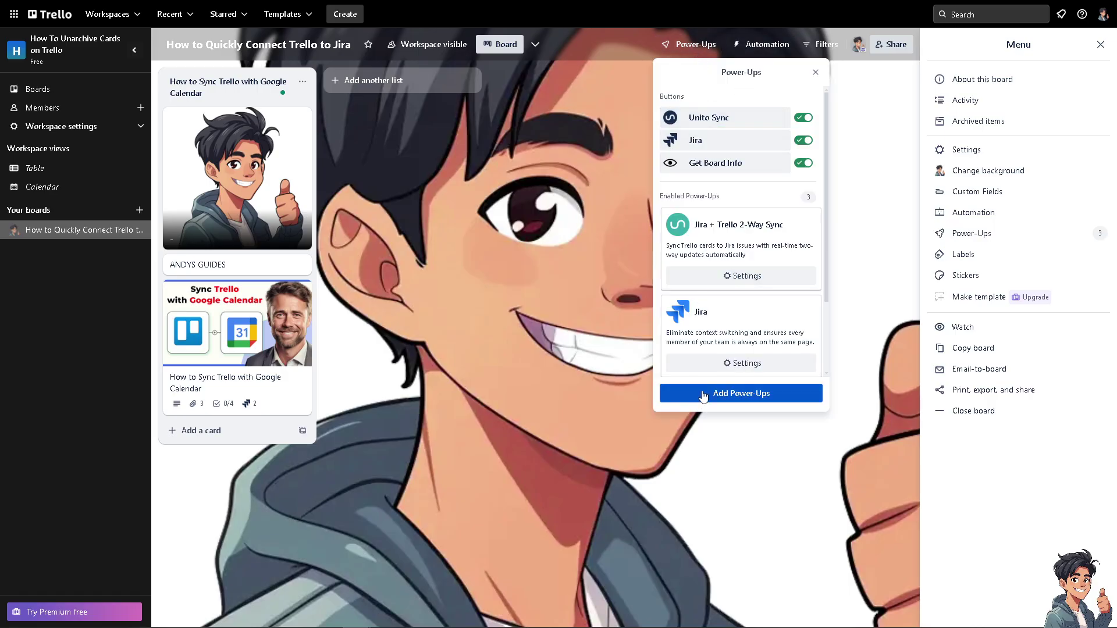
pyautogui.click(702, 395)
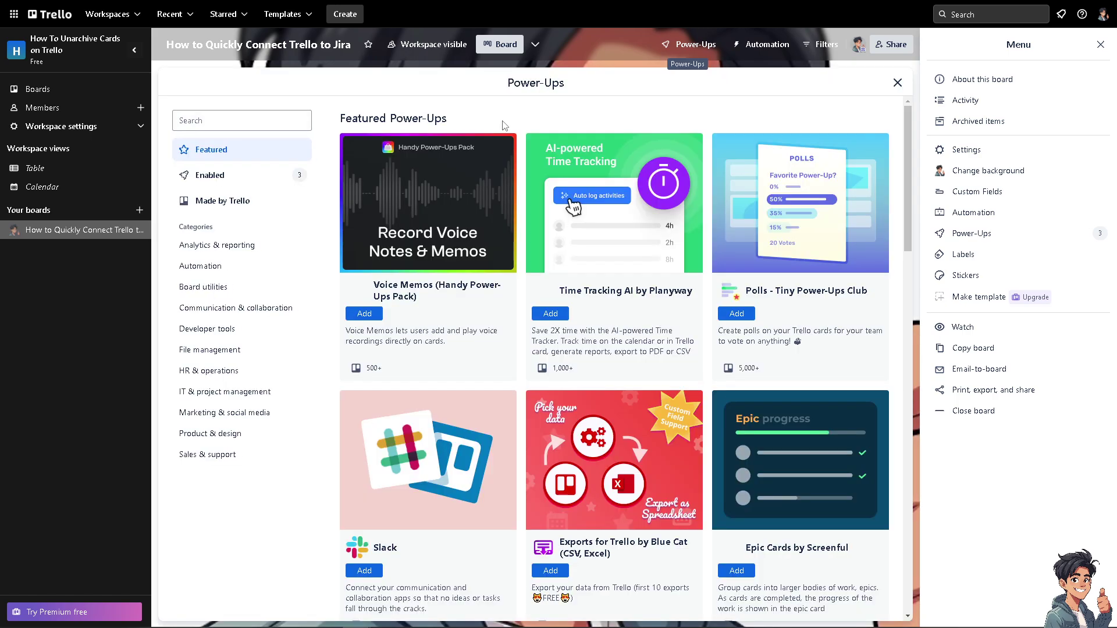
# - Search the Power-Ups directory for "calendar" and add Google Calendar + Trello Two-Way Sync to the board
pyautogui.click(273, 119)
pyautogui.write('ca')
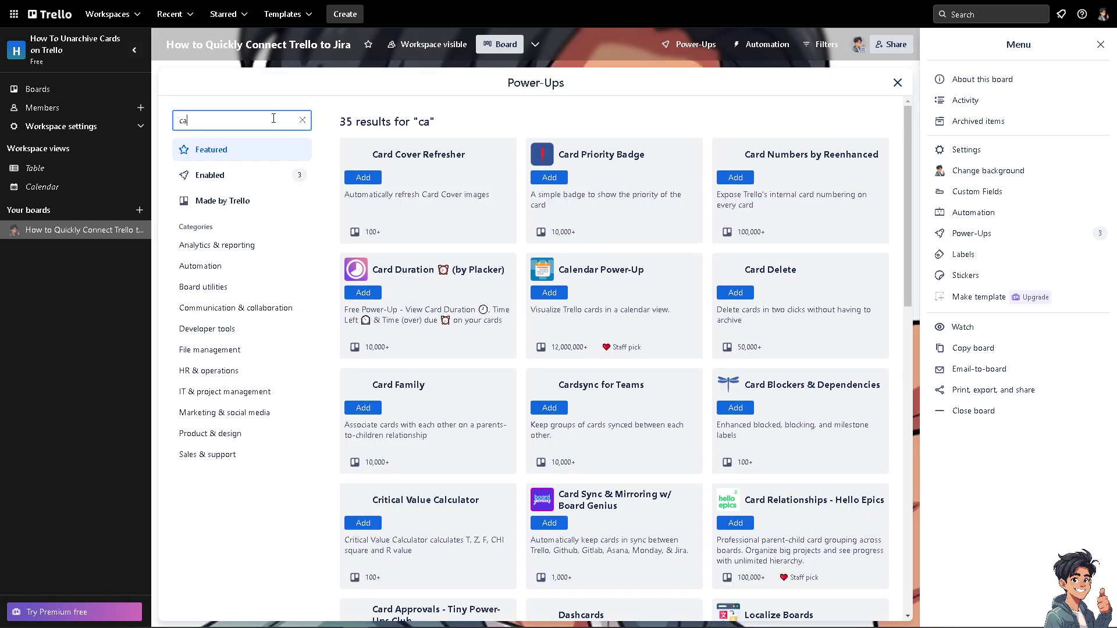
pyautogui.write('le')
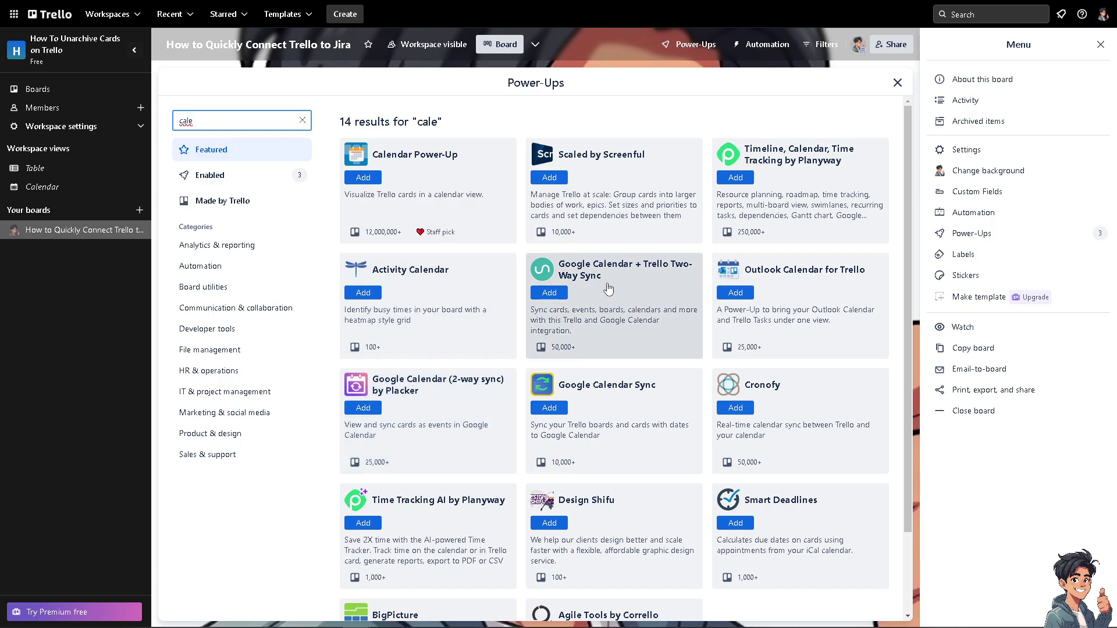
pyautogui.write('ndar')
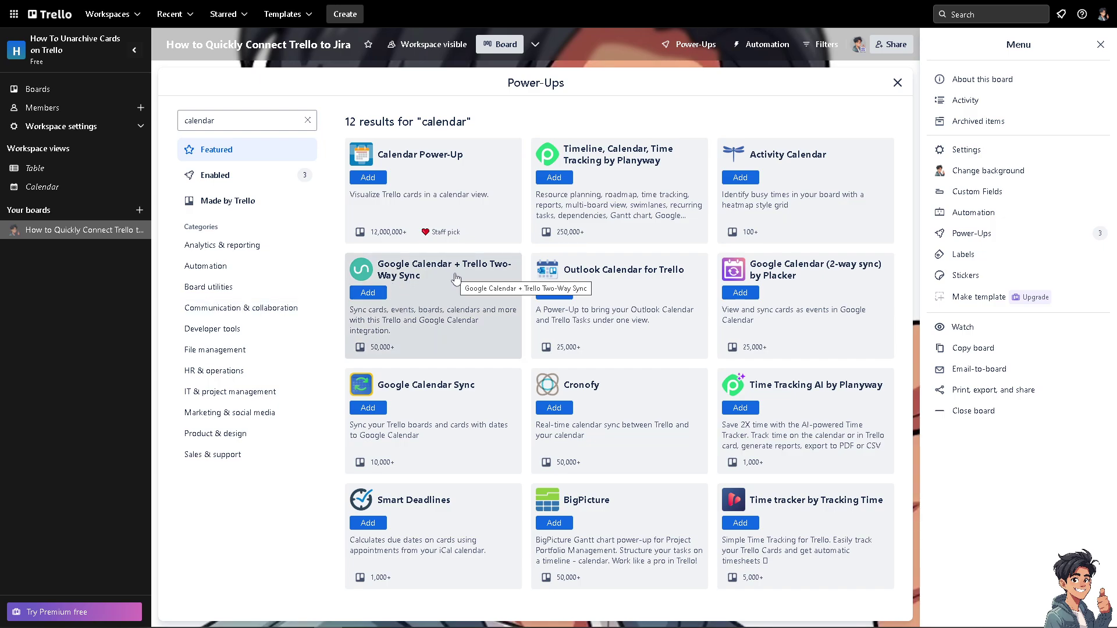
pyautogui.click(379, 294)
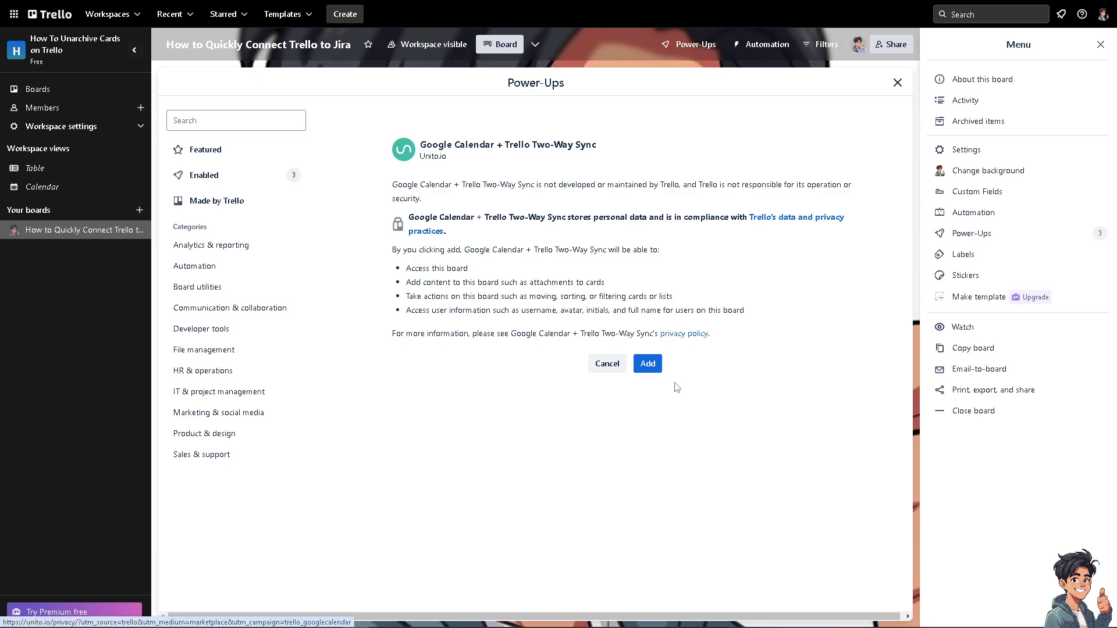
pyautogui.click(651, 366)
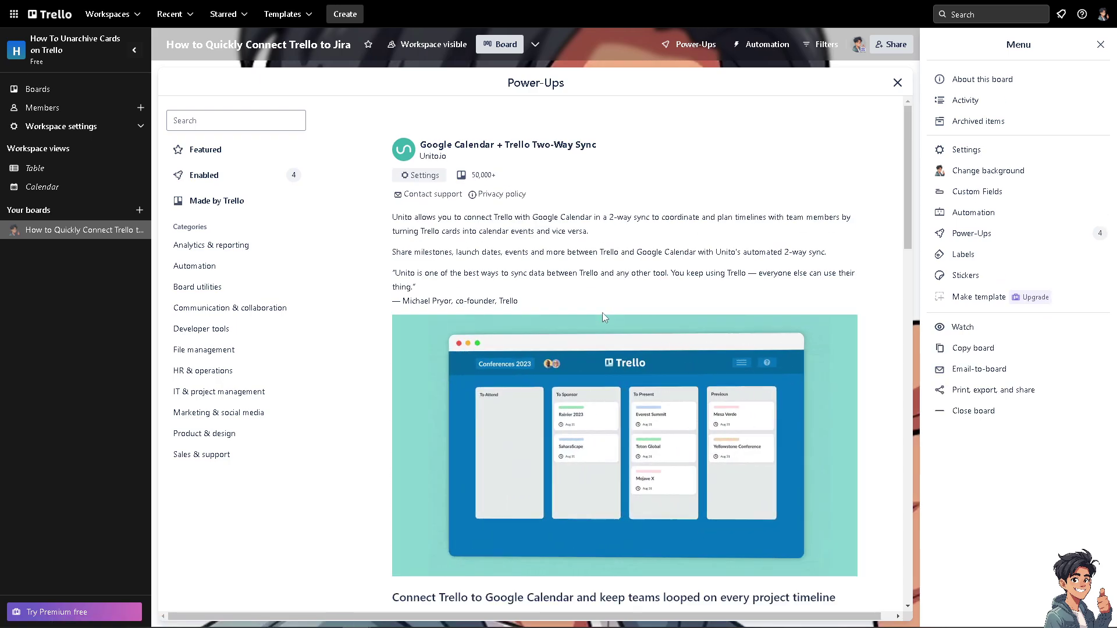
# - Examine the description and settings options of Google Calendar + Trello Two-Way Sync, and close the Power-Ups directory
pyautogui.scroll(-10, 597, 314)
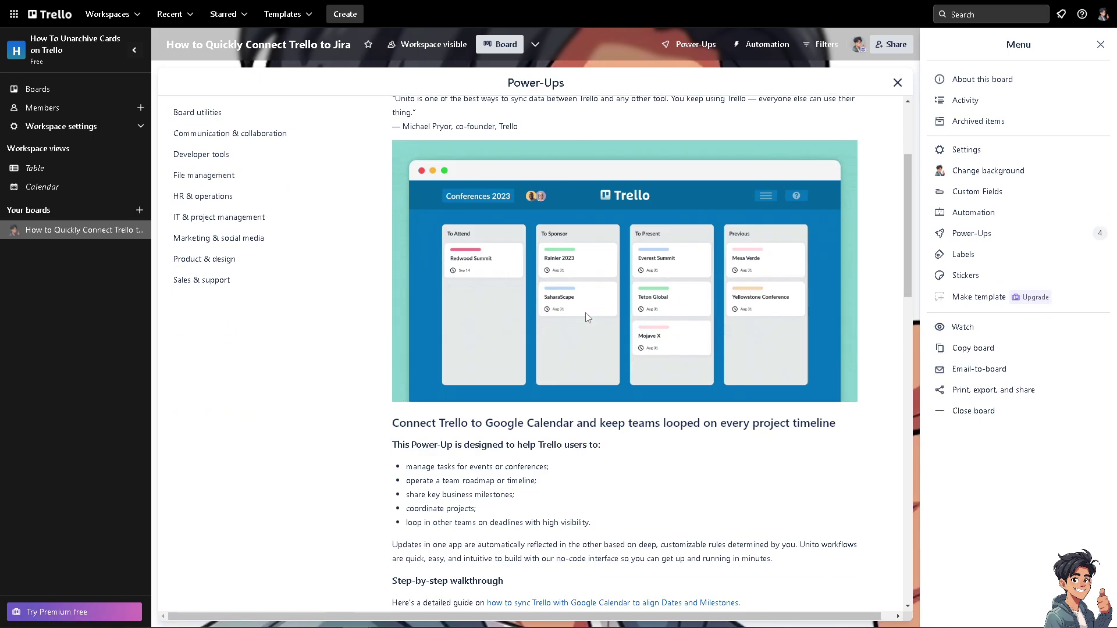
pyautogui.scroll(-5, 666, 420)
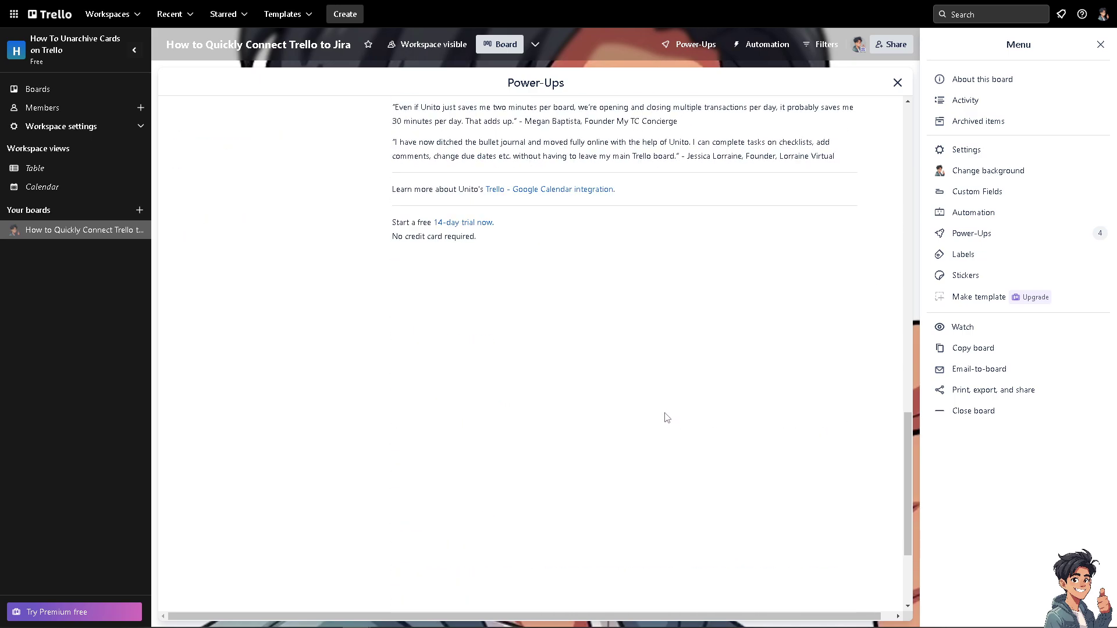
pyautogui.scroll(10, 666, 419)
pyautogui.scroll(5, 638, 370)
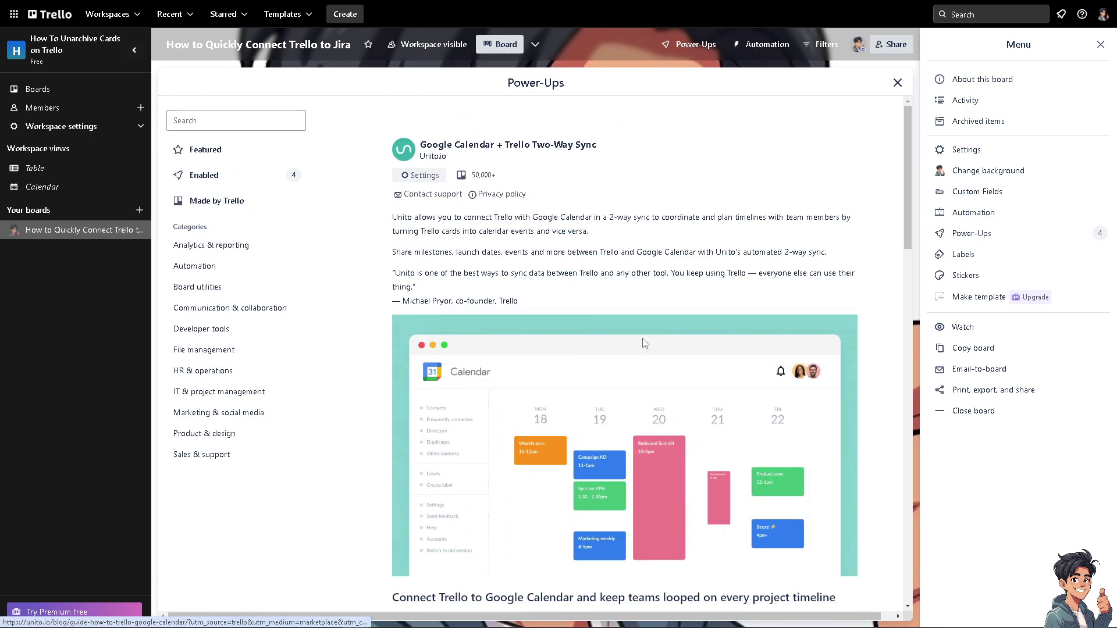
pyautogui.click(421, 176)
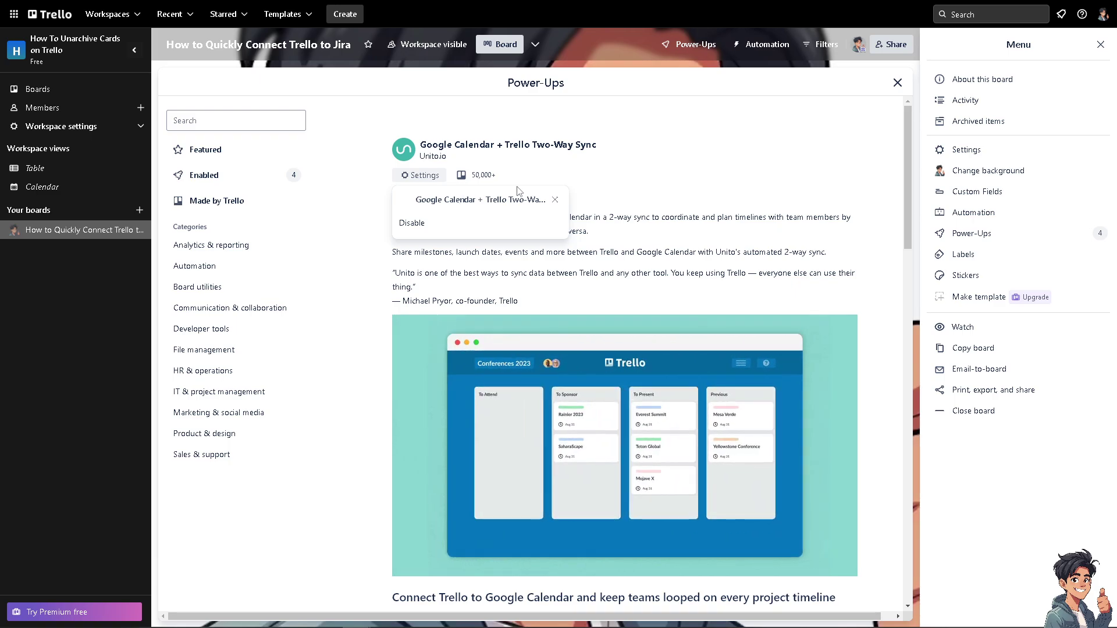
pyautogui.click(627, 177)
pyautogui.click(897, 83)
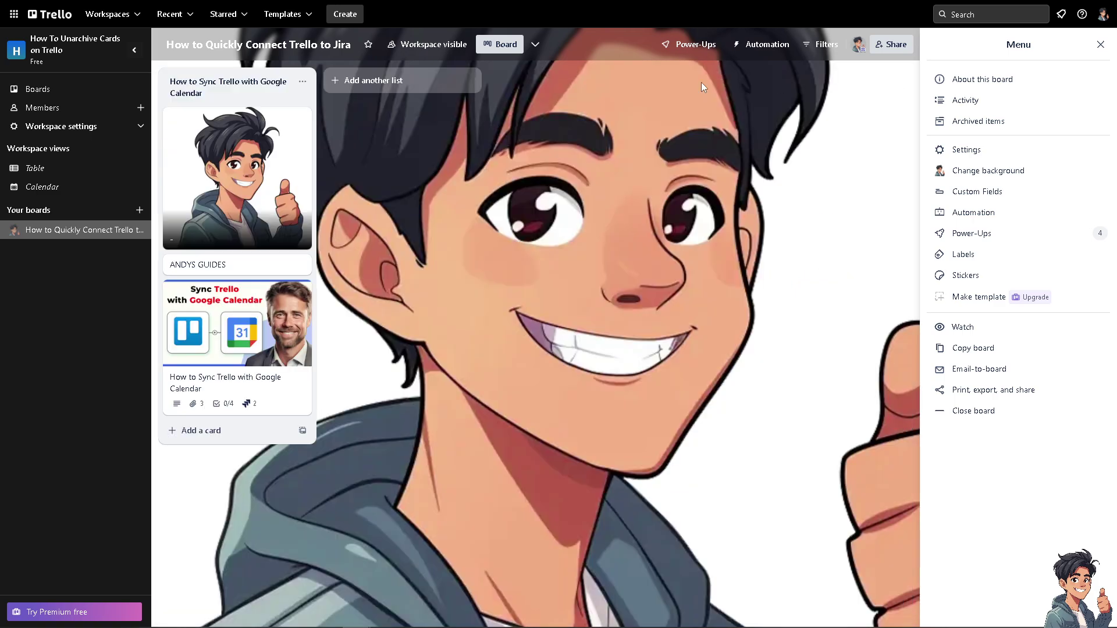
pyautogui.click(696, 44)
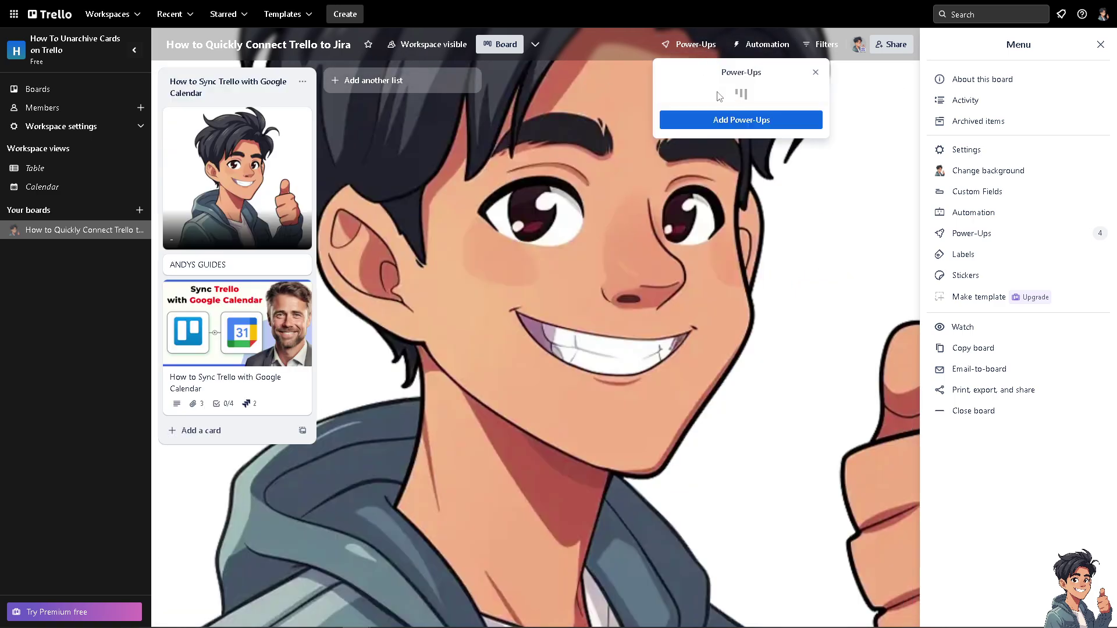
pyautogui.click(716, 122)
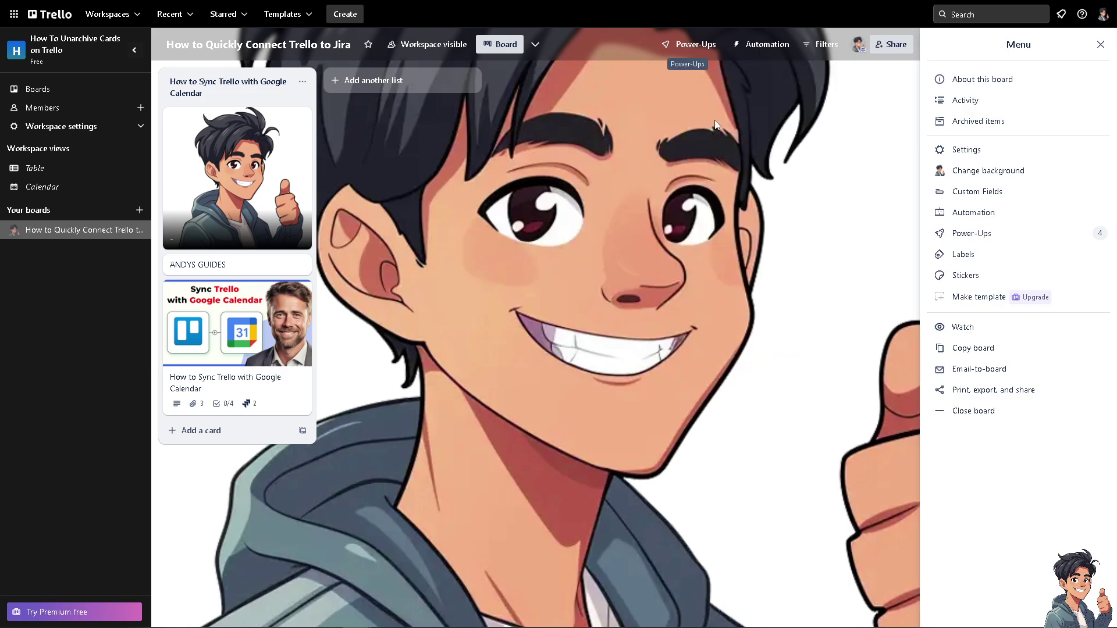
pyautogui.click(692, 48)
pyautogui.click(736, 256)
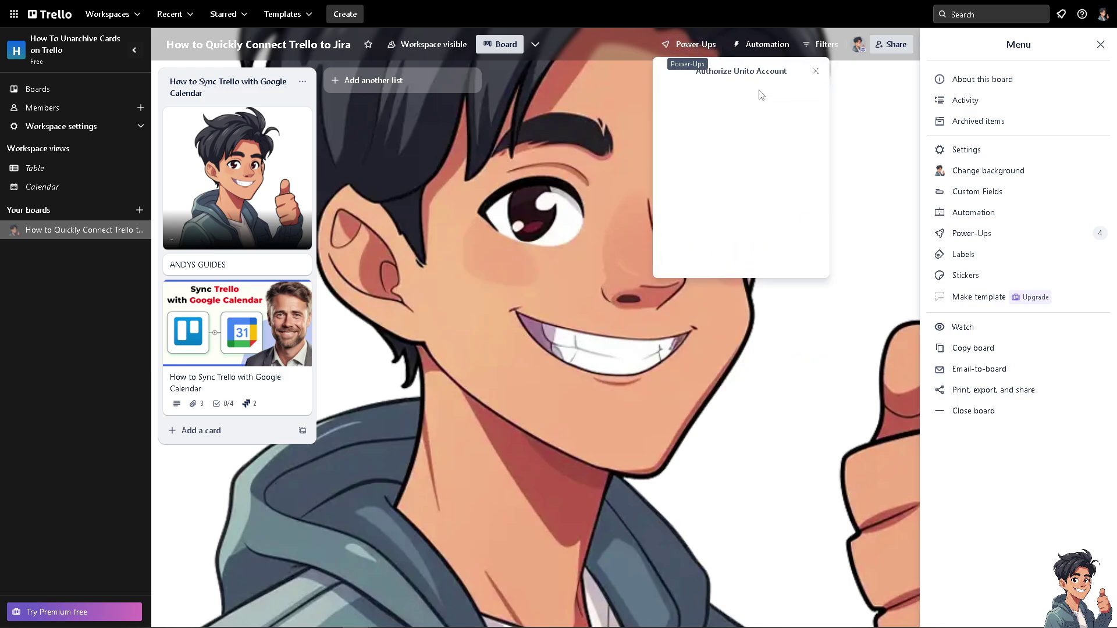
pyautogui.click(697, 51)
# - Find Google Calendar Sync in the Power-Ups directory by searching for "calendar" and add it to the board
pyautogui.click(697, 48)
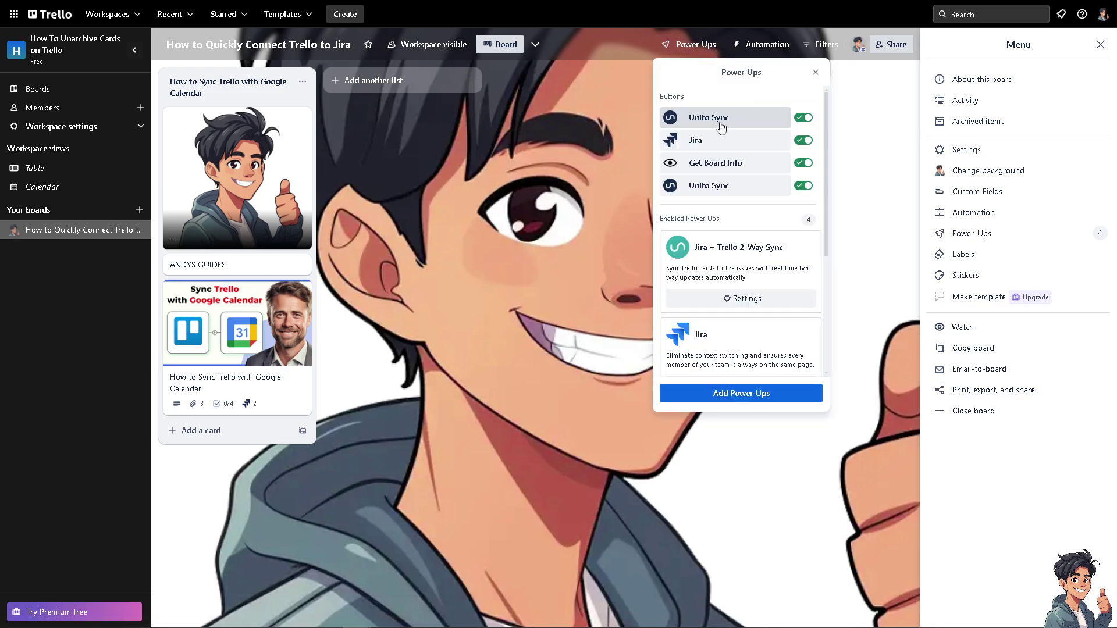
pyautogui.click(705, 395)
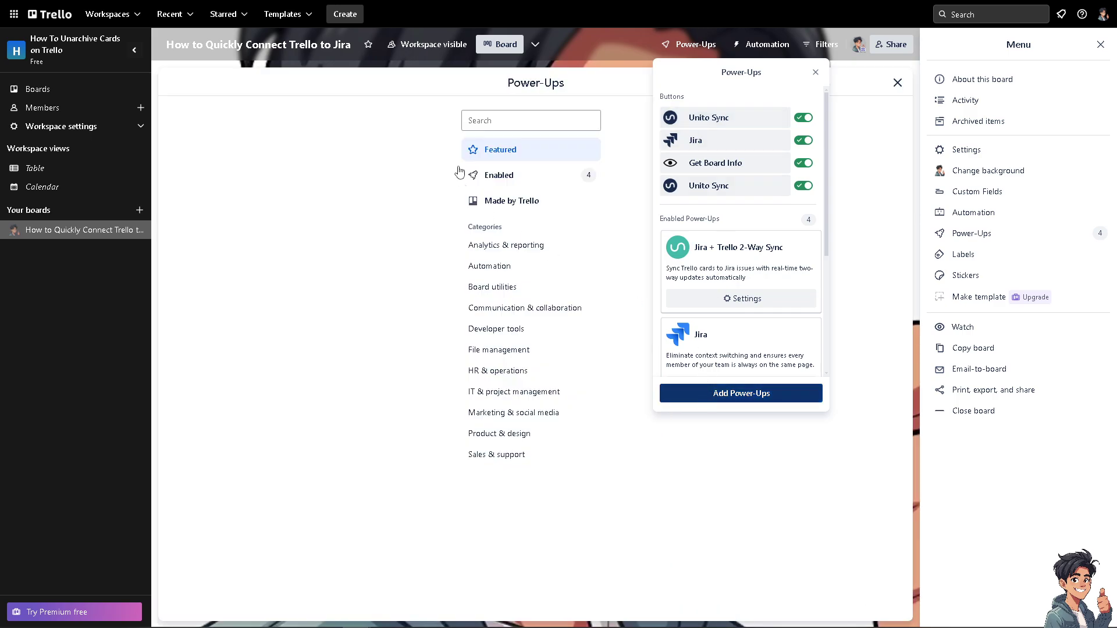
pyautogui.click(247, 118)
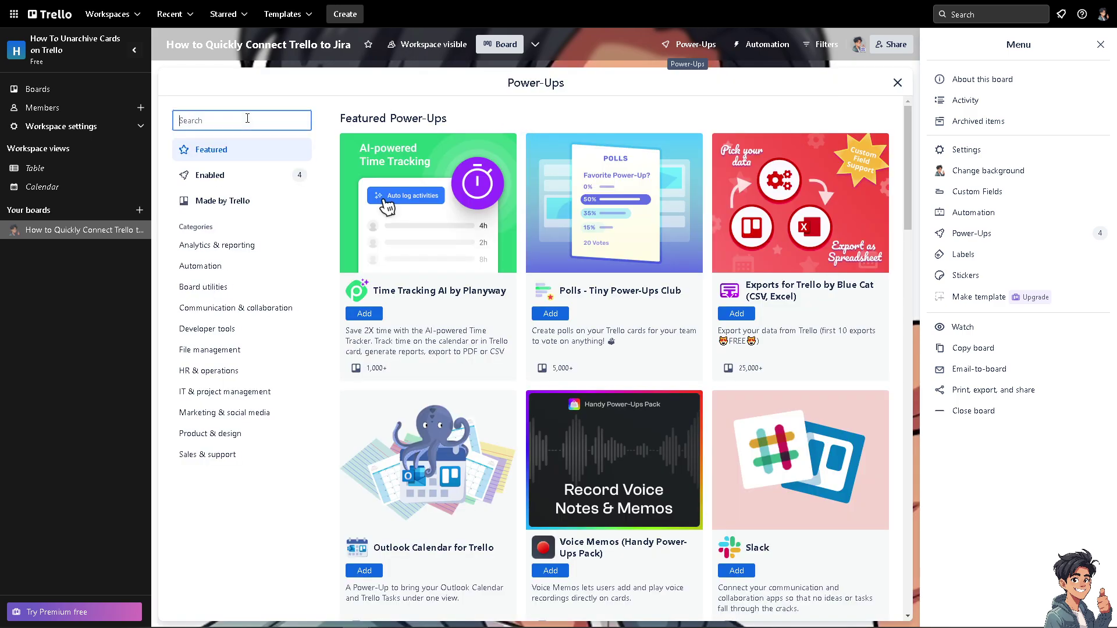
pyautogui.write('cale')
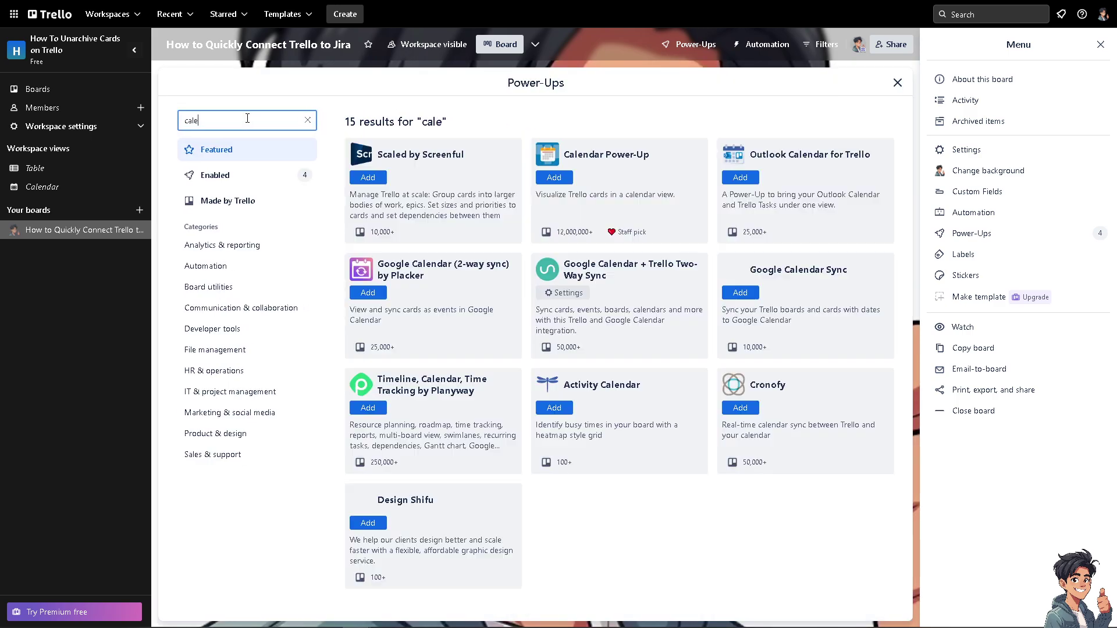
pyautogui.write('ndar')
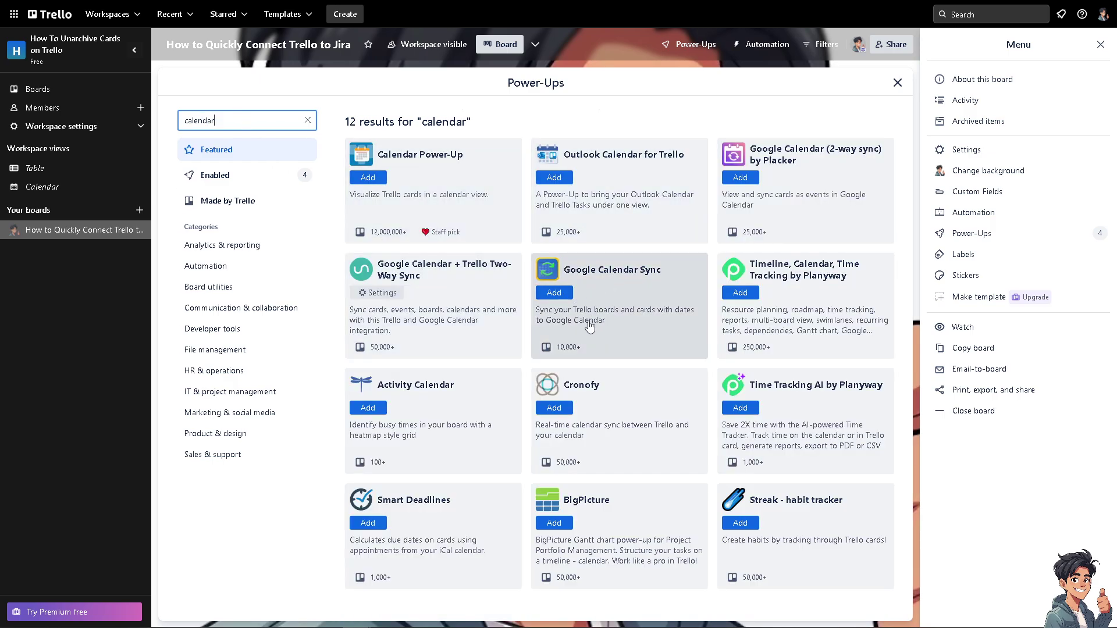
pyautogui.click(554, 293)
pyautogui.click(647, 336)
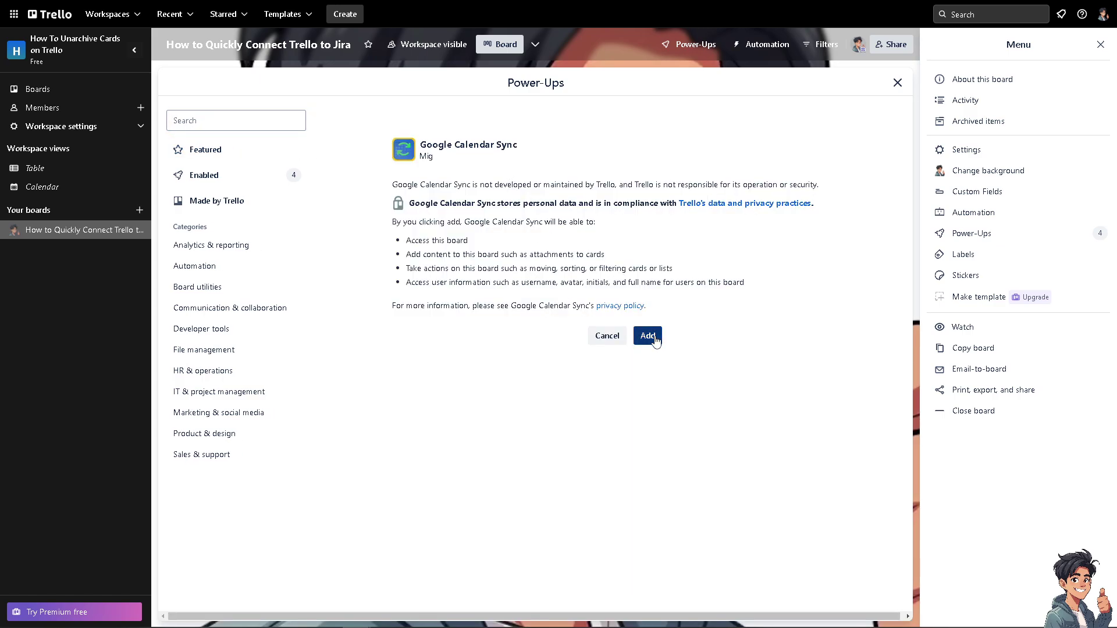
# - Start the account authorization for Google Calendar Sync with occasional product updates, Trello tips, and offers enabled
pyautogui.scroll(-3, 516, 287)
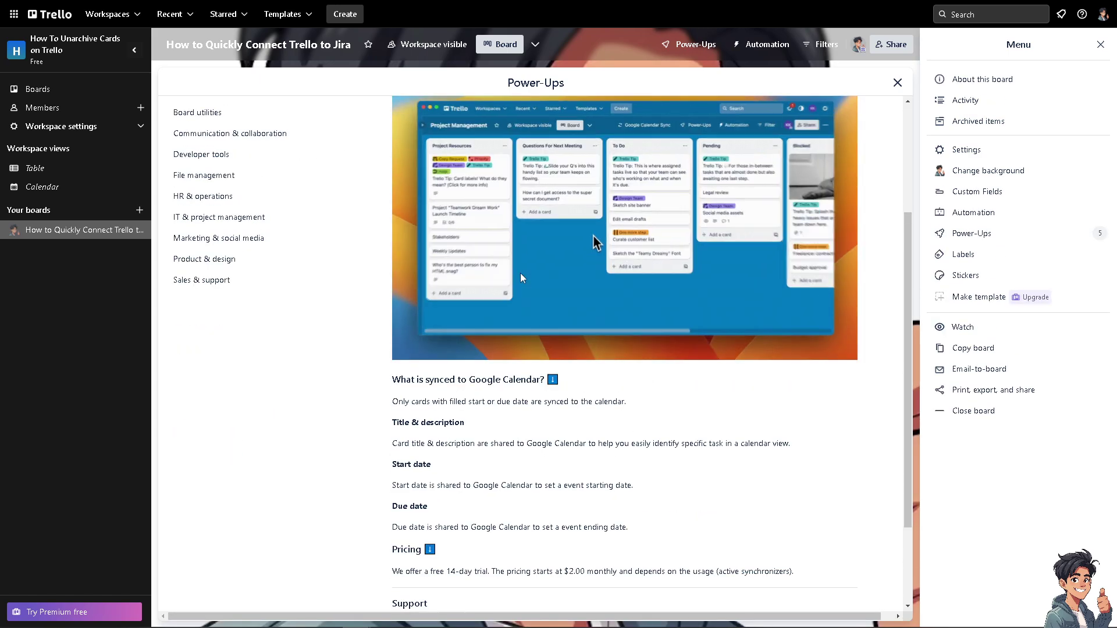
pyautogui.scroll(3, 520, 273)
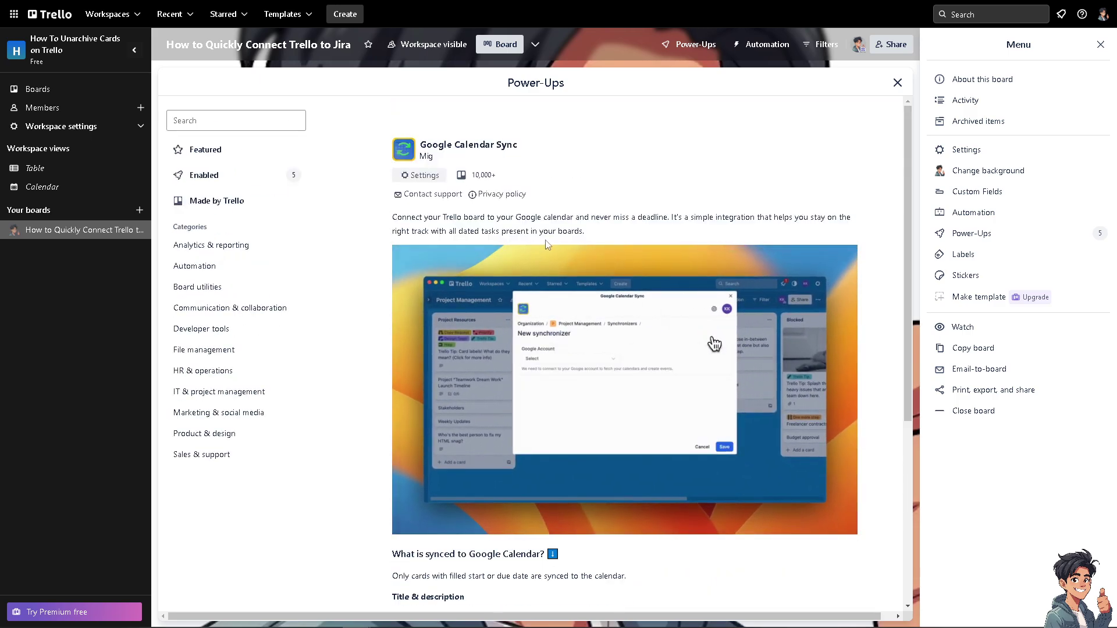
pyautogui.click(438, 180)
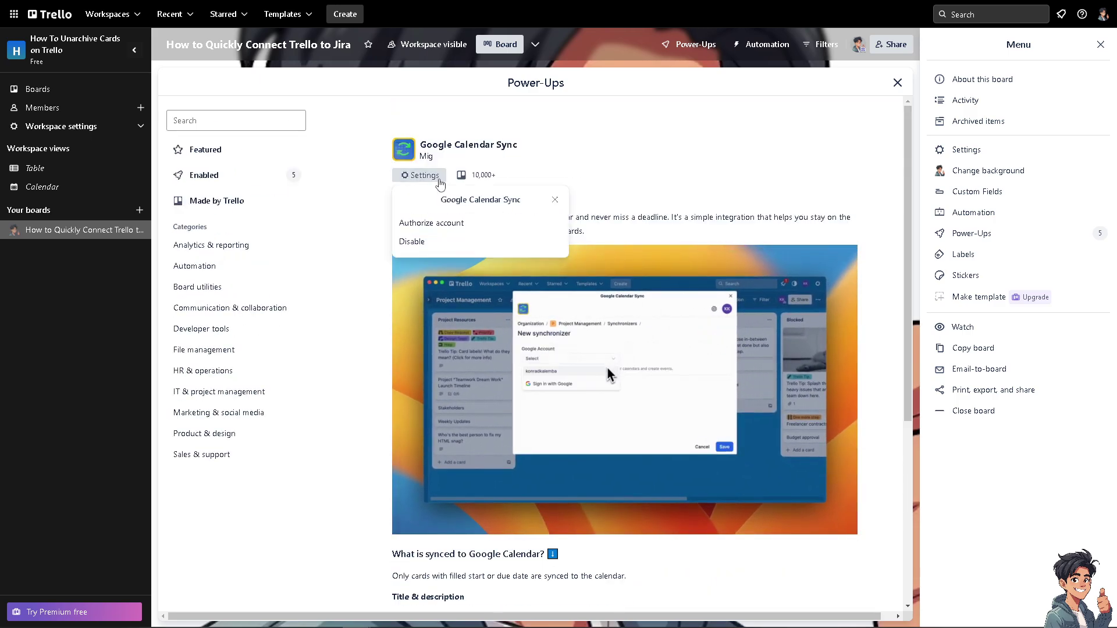
pyautogui.click(452, 223)
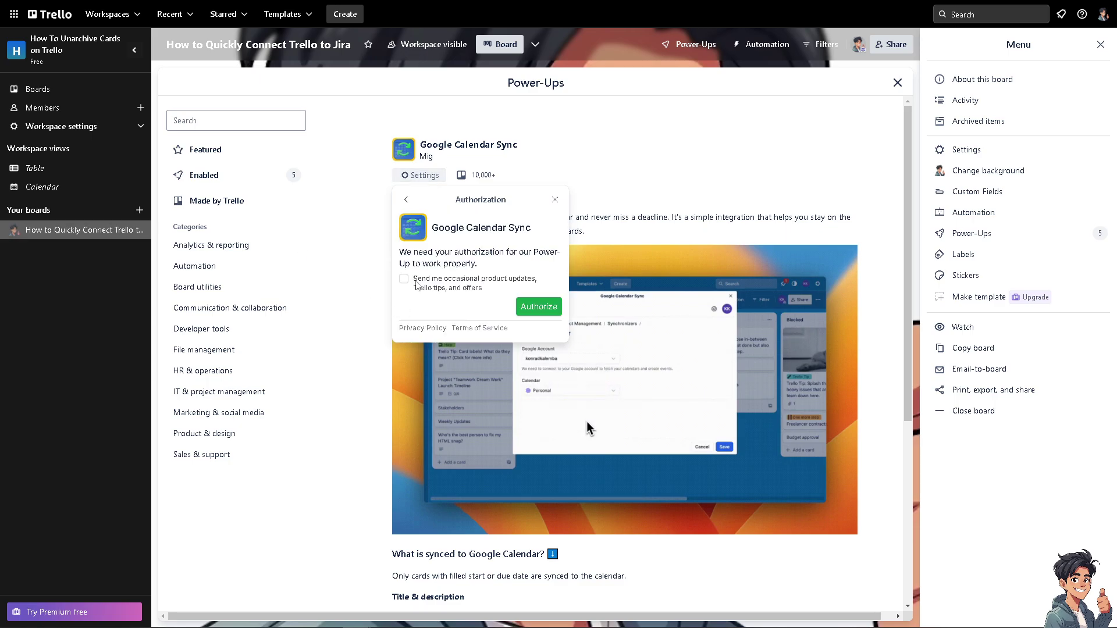
pyautogui.click(404, 279)
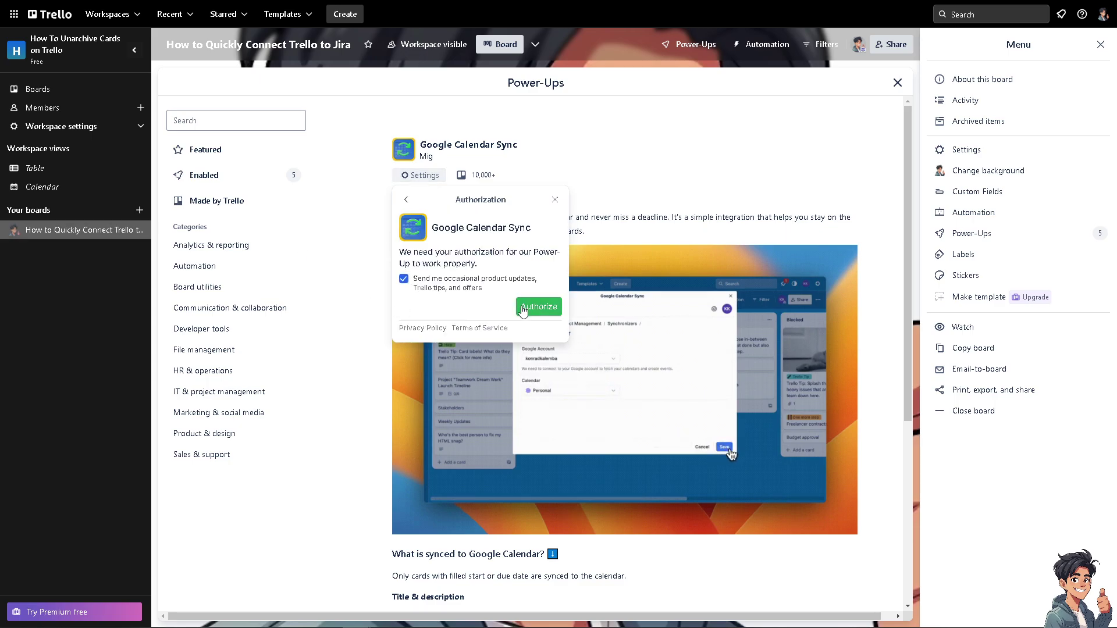
pyautogui.click(526, 311)
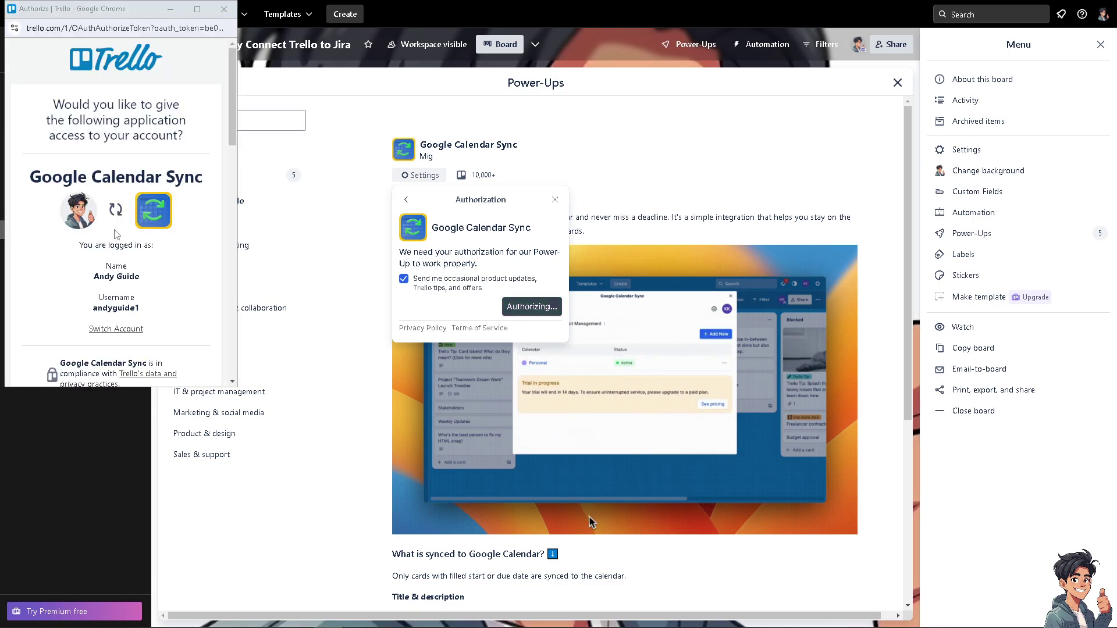
# - Review the requested permissions and allow Google Calendar Sync to access the Trello account
pyautogui.scroll(-3, 150, 240)
pyautogui.scroll(5, 150, 241)
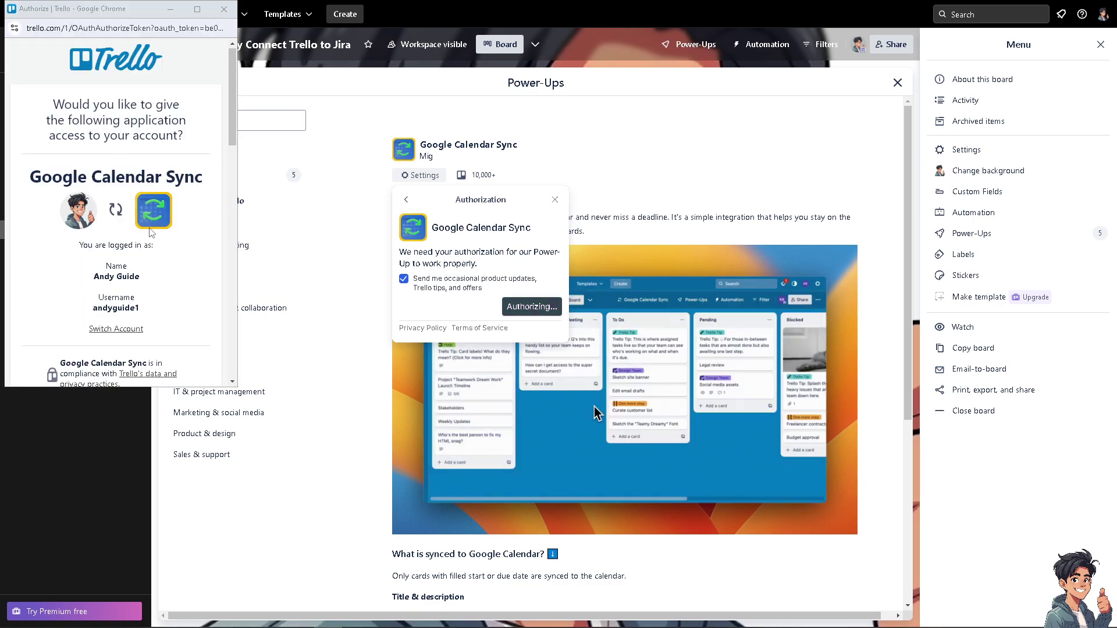
pyautogui.scroll(-8, 143, 176)
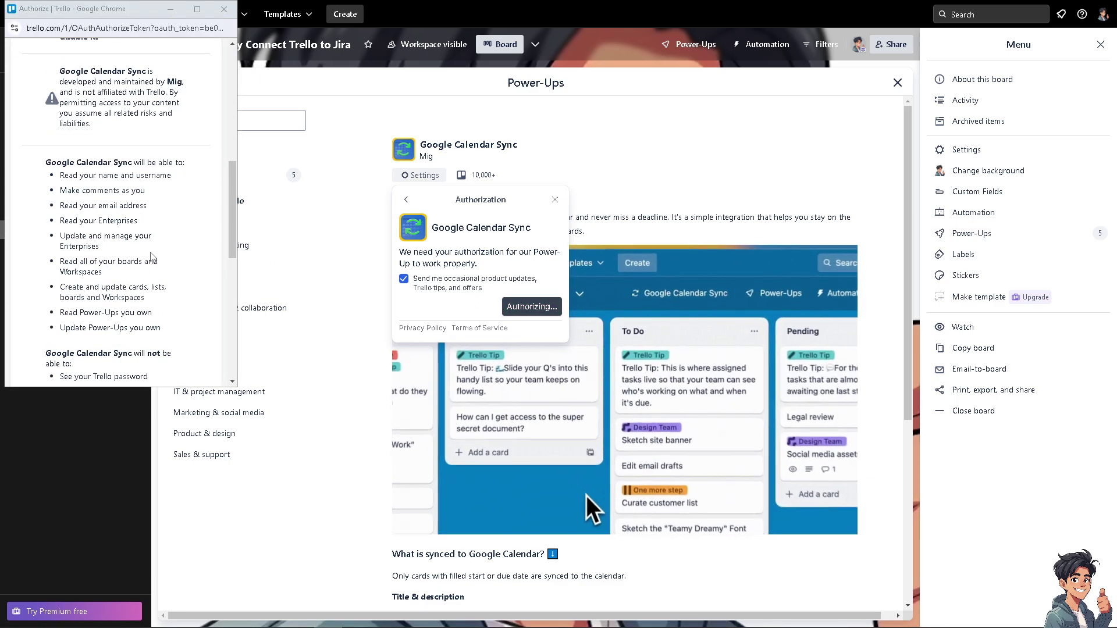
pyautogui.click(163, 285)
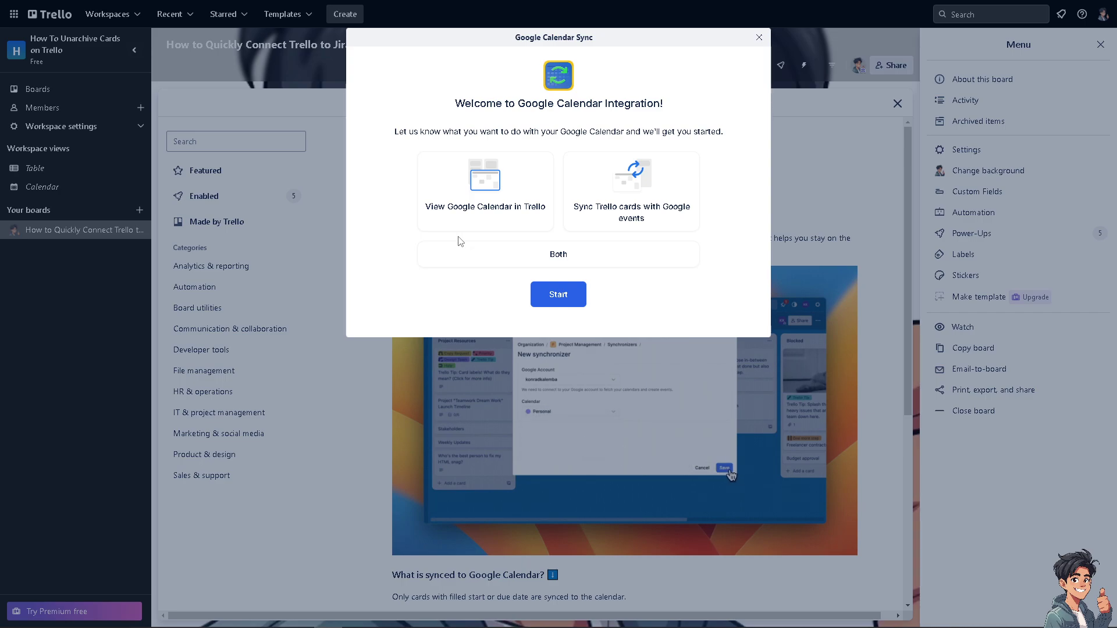
# - Start a new synchronizer in Google Calendar Sync and sign in with Google, granting Calendar Sync all the listed calendar permissions
pyautogui.click(559, 298)
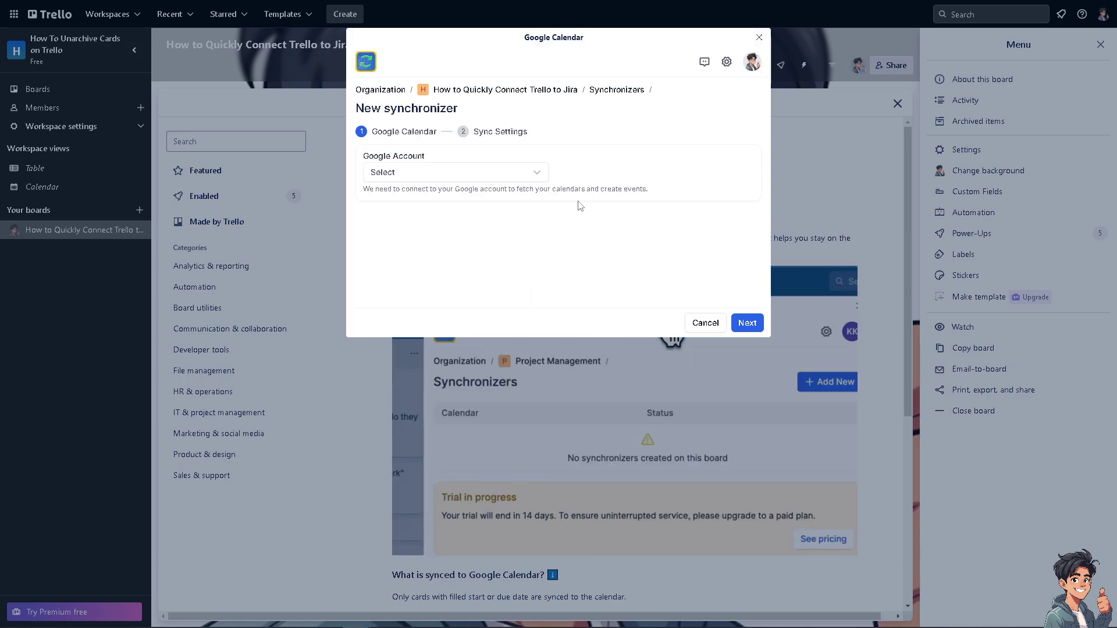
pyautogui.click(534, 174)
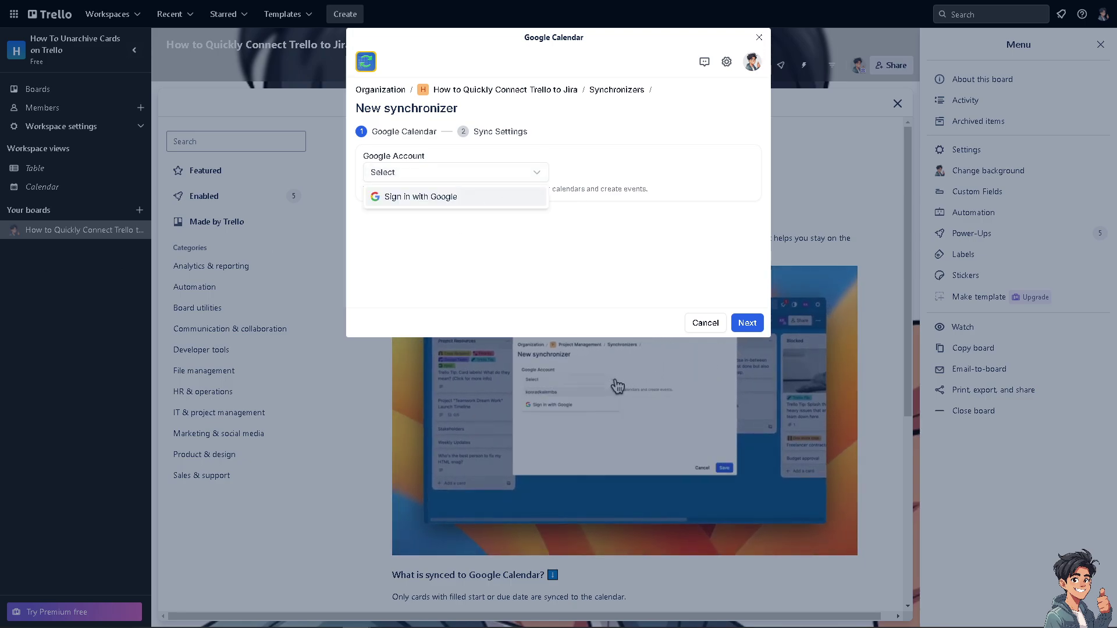
pyautogui.click(420, 197)
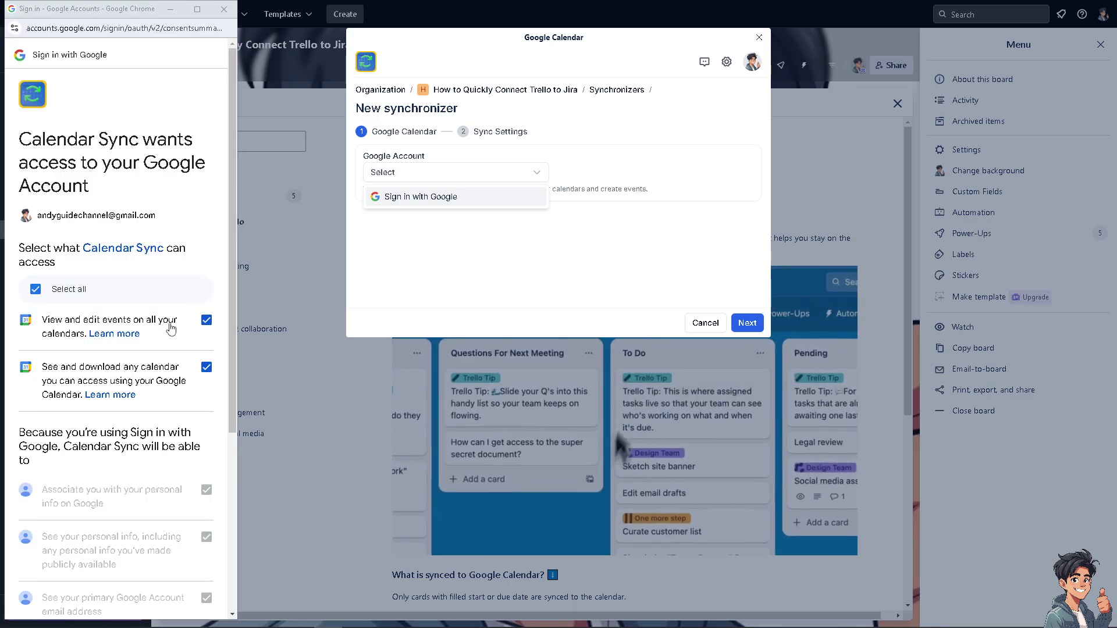
pyautogui.click(36, 290)
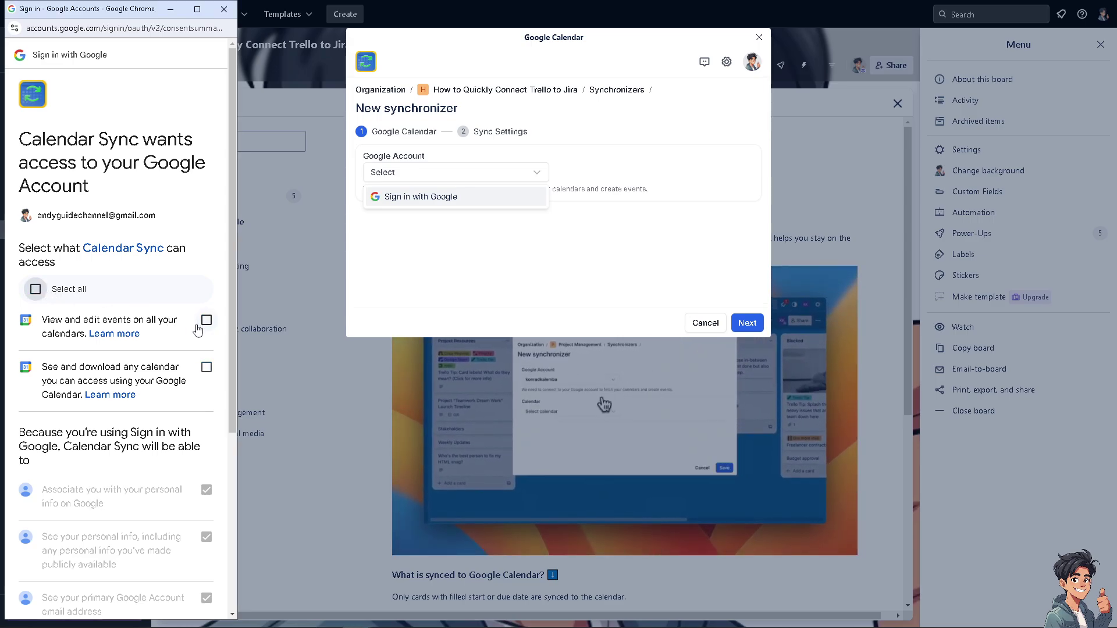
pyautogui.click(36, 289)
pyautogui.scroll(-1, 173, 423)
pyautogui.scroll(-3, 173, 424)
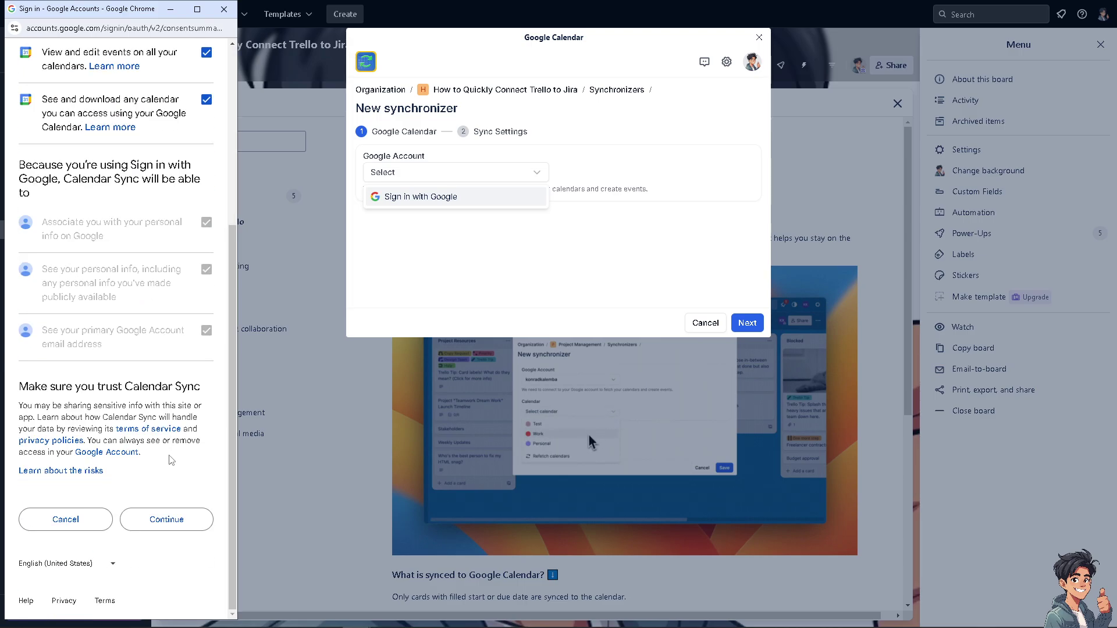
pyautogui.click(163, 519)
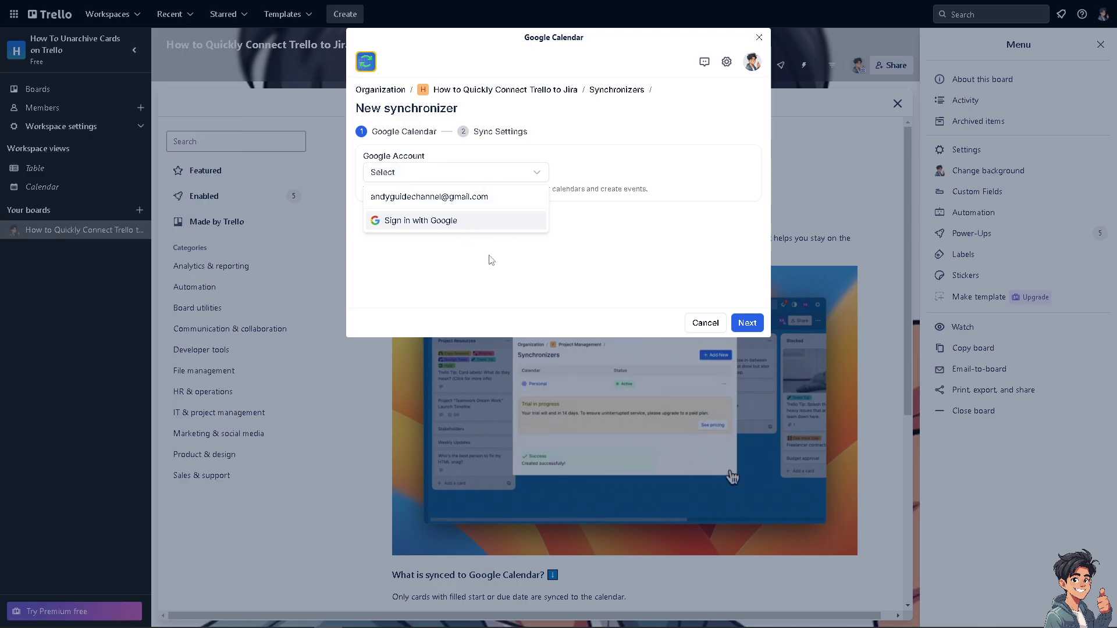
# - Select the connected Google account and its primary calendar for the new synchronizer, and continue to the sync settings
pyautogui.click(490, 260)
pyautogui.click(466, 175)
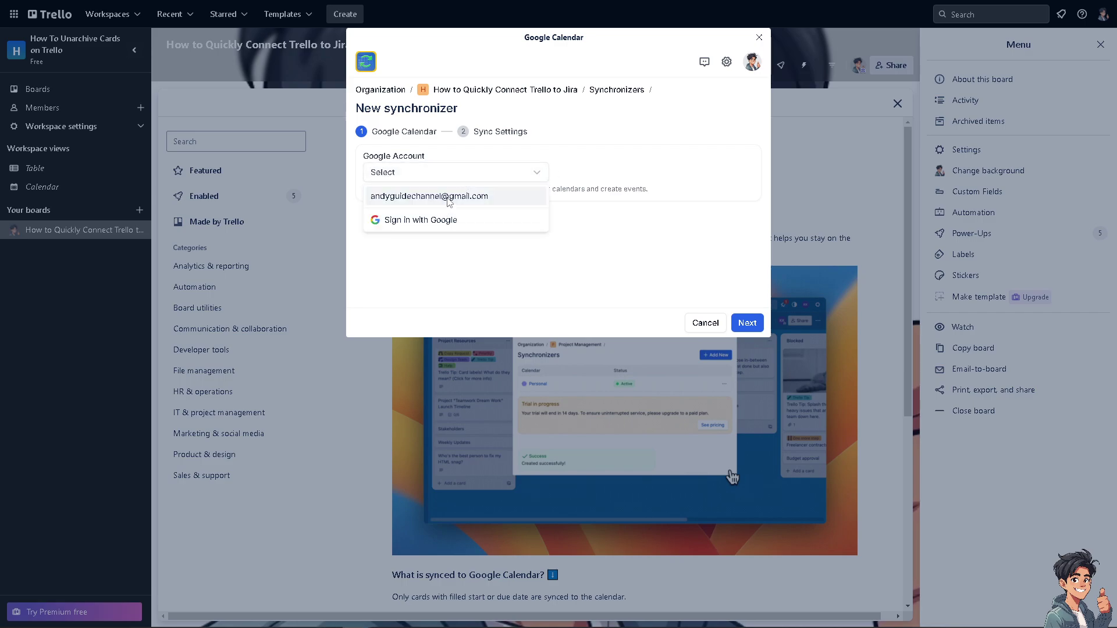
pyautogui.click(448, 197)
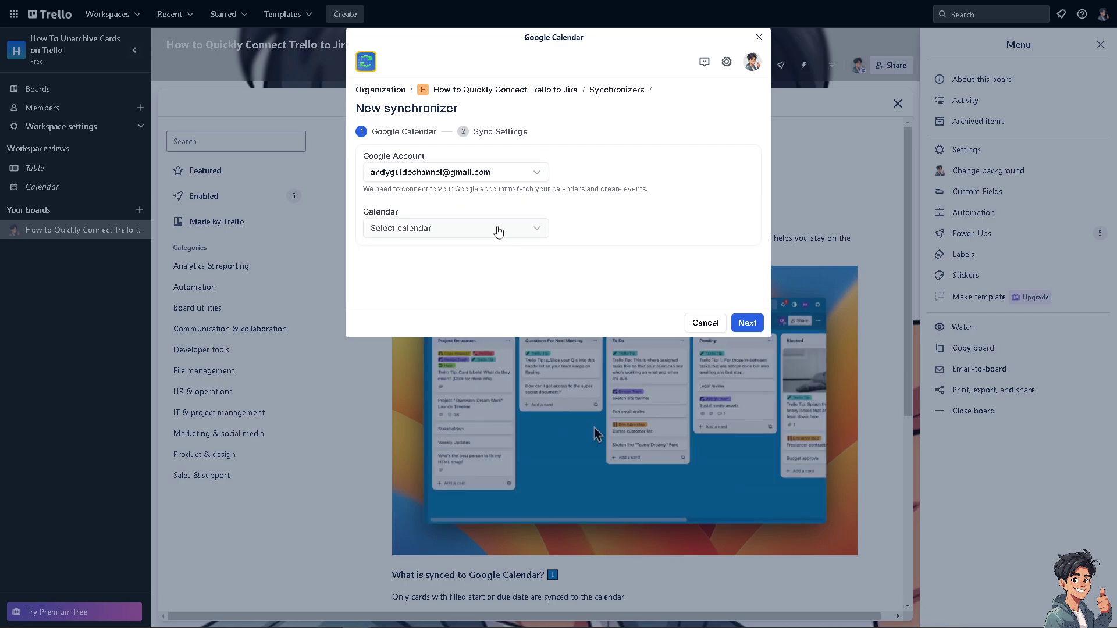
pyautogui.click(498, 232)
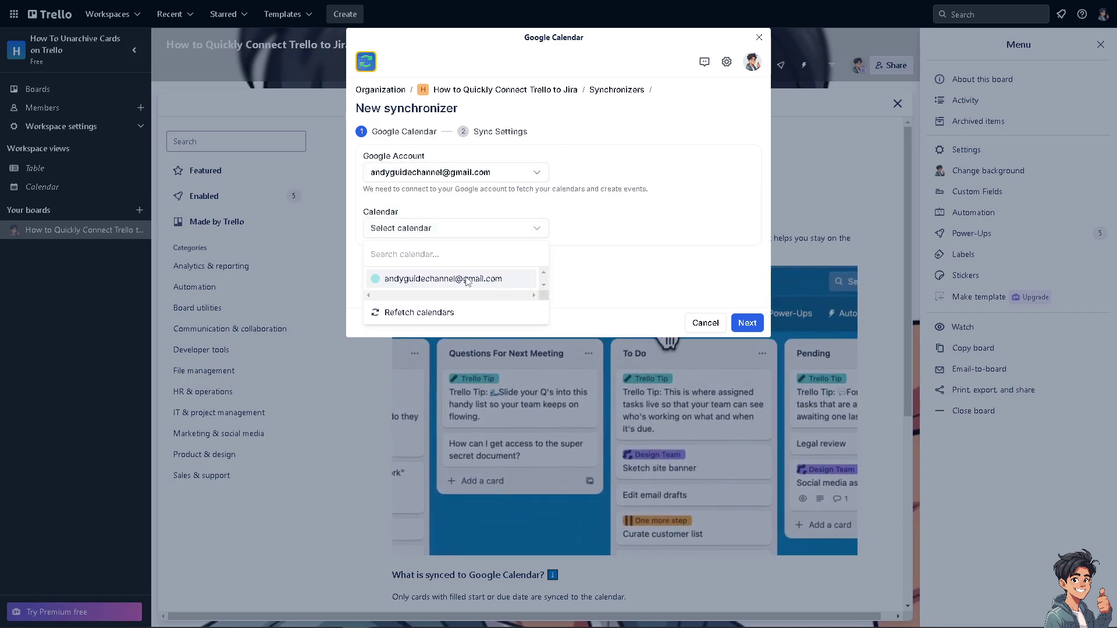
pyautogui.click(467, 280)
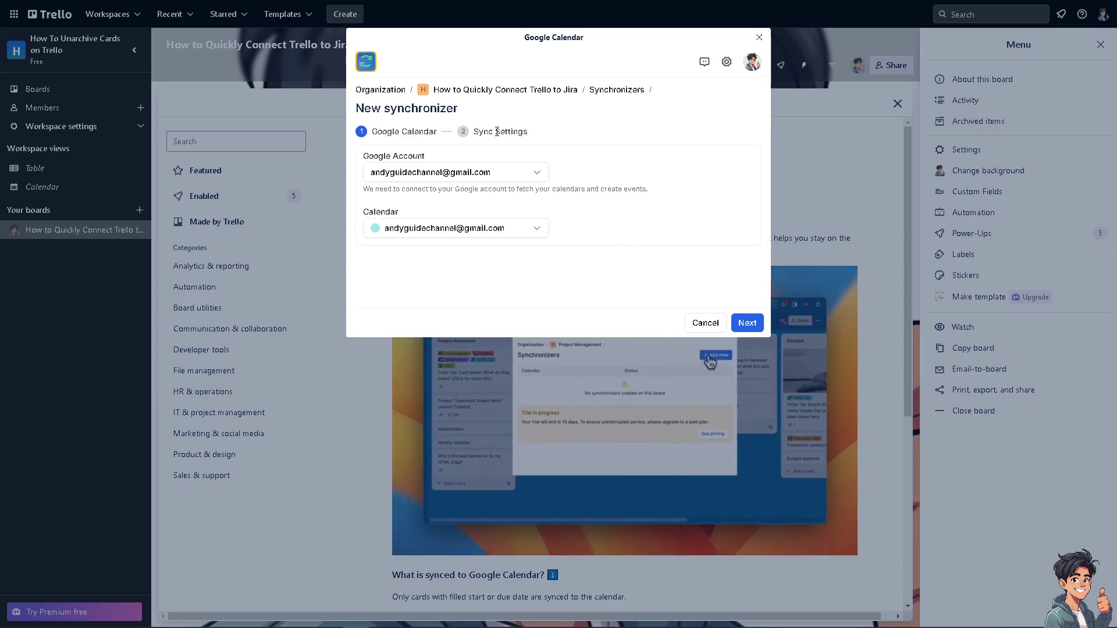
pyautogui.click(749, 326)
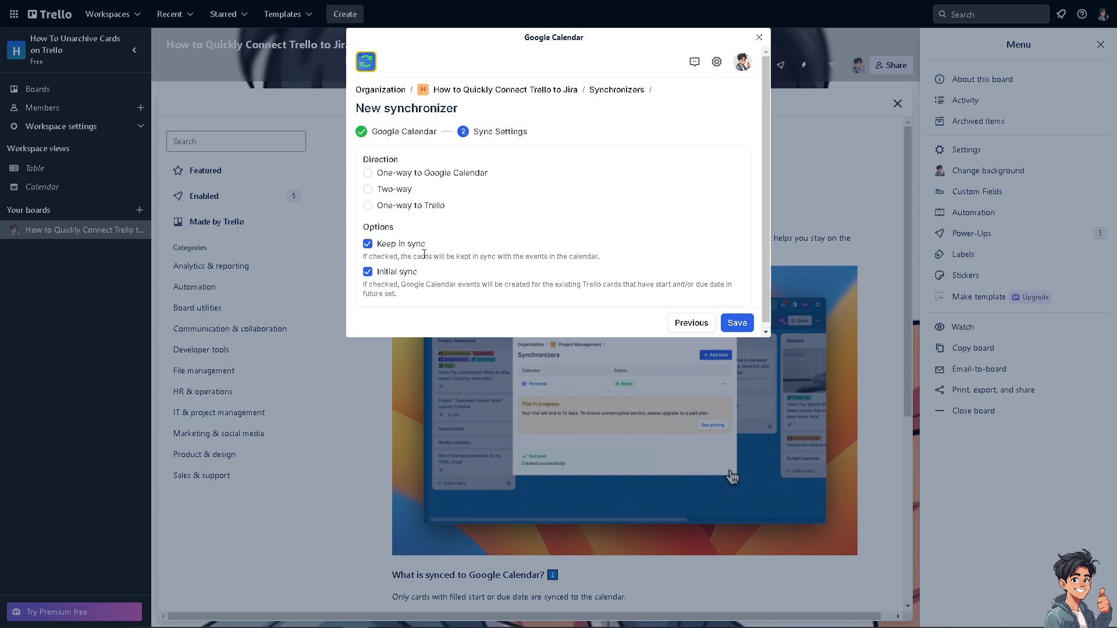
# - Set the sync direction to Two-way with the Trello list "How to Sync Trello with Google Calendar", and save the synchronizer
pyautogui.moveTo(408, 256); pyautogui.dragTo(601, 260)
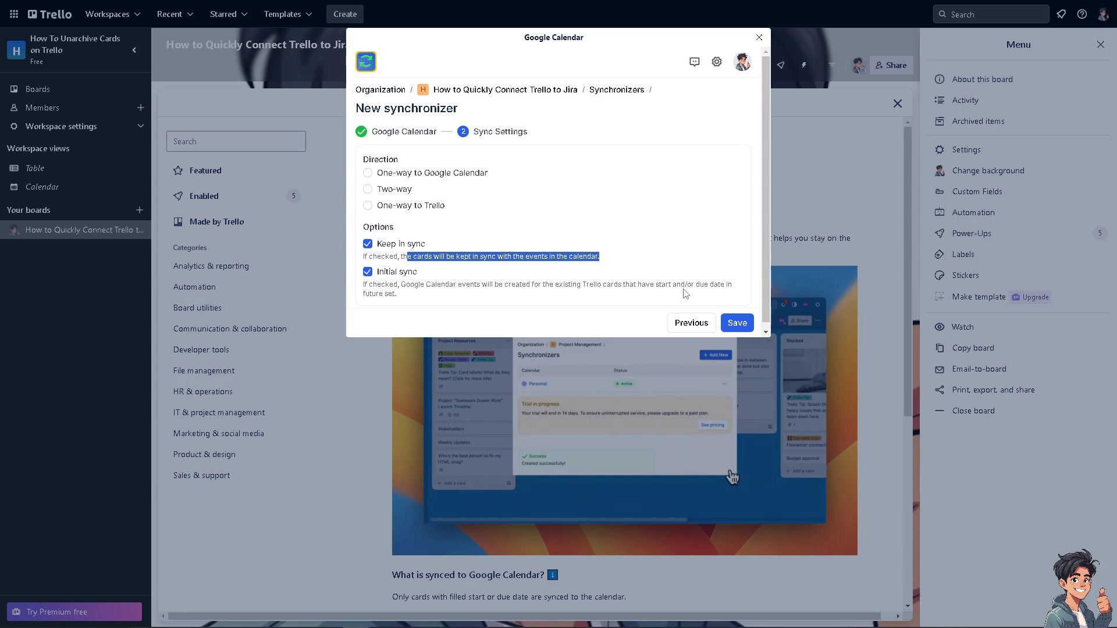
pyautogui.click(420, 173)
pyautogui.click(394, 203)
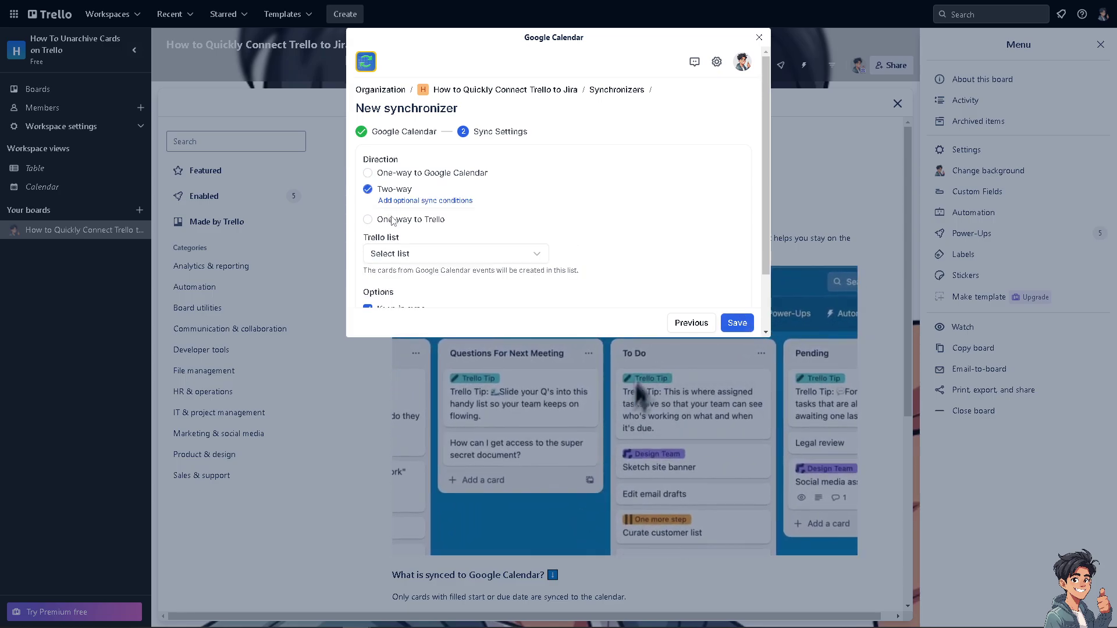
pyautogui.click(533, 254)
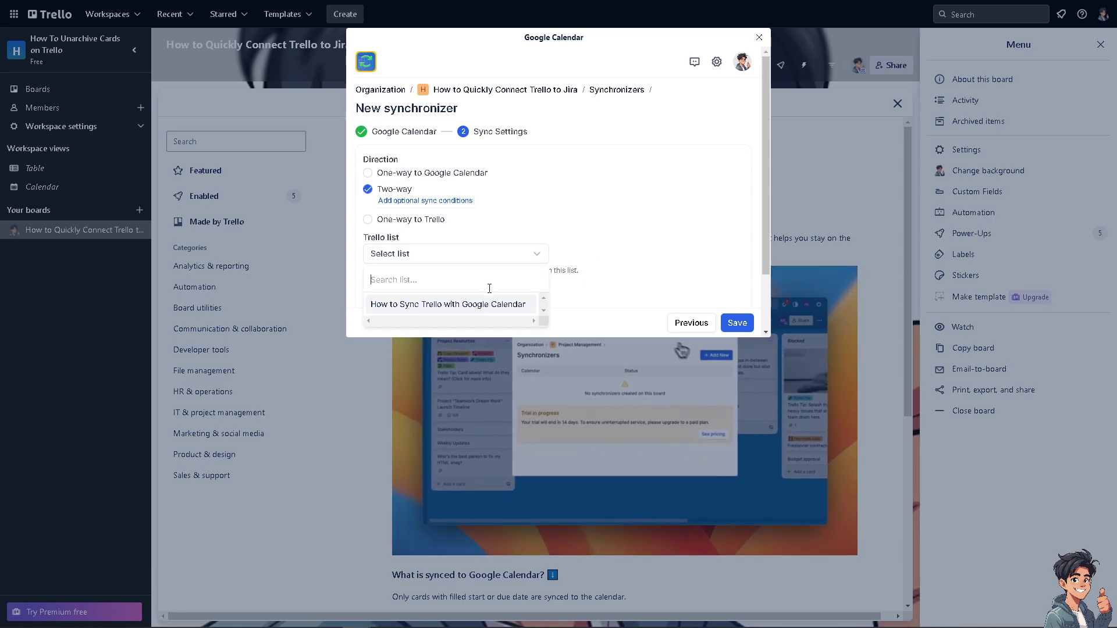
pyautogui.click(492, 304)
pyautogui.scroll(-2, 626, 227)
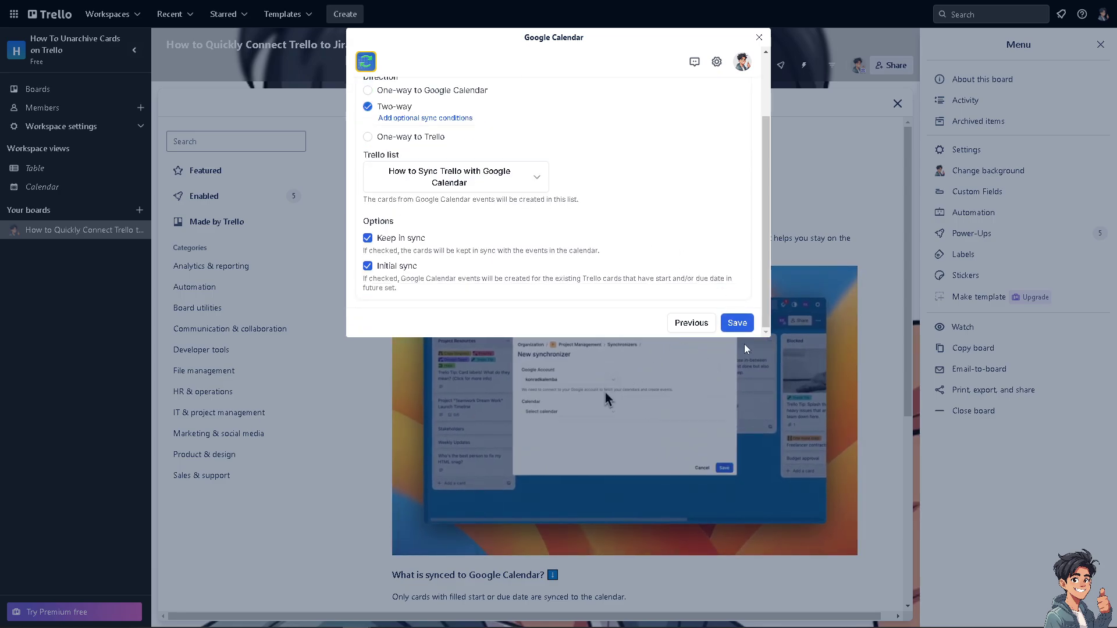
pyautogui.click(737, 323)
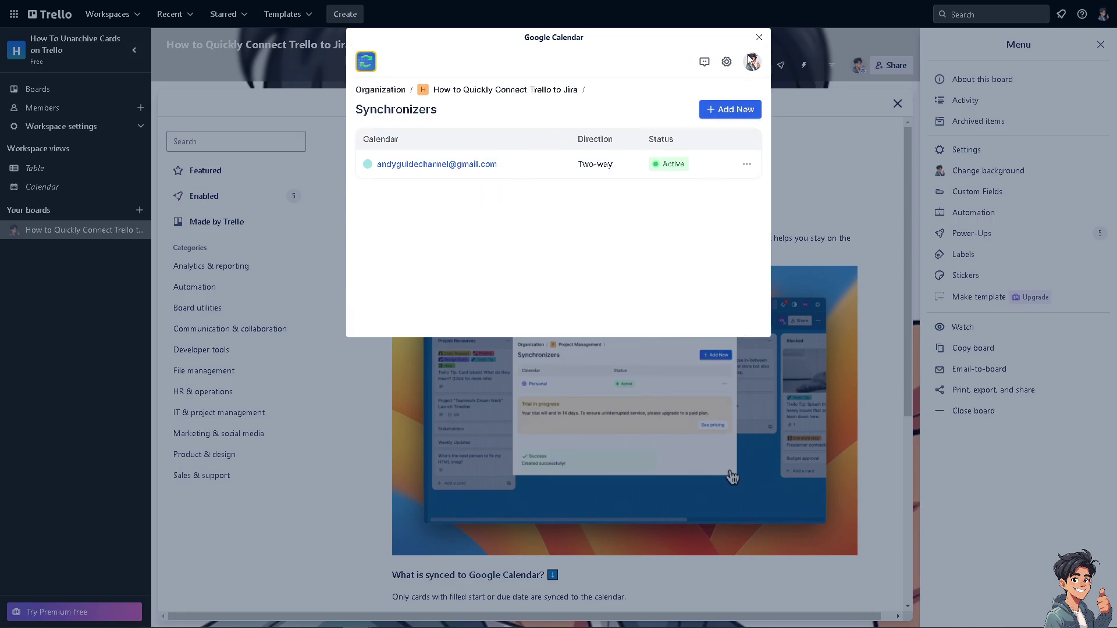
# - Review the Google Calendar Sync billing plans, and close the synchronizer window and the Power-Ups directory
pyautogui.click(727, 62)
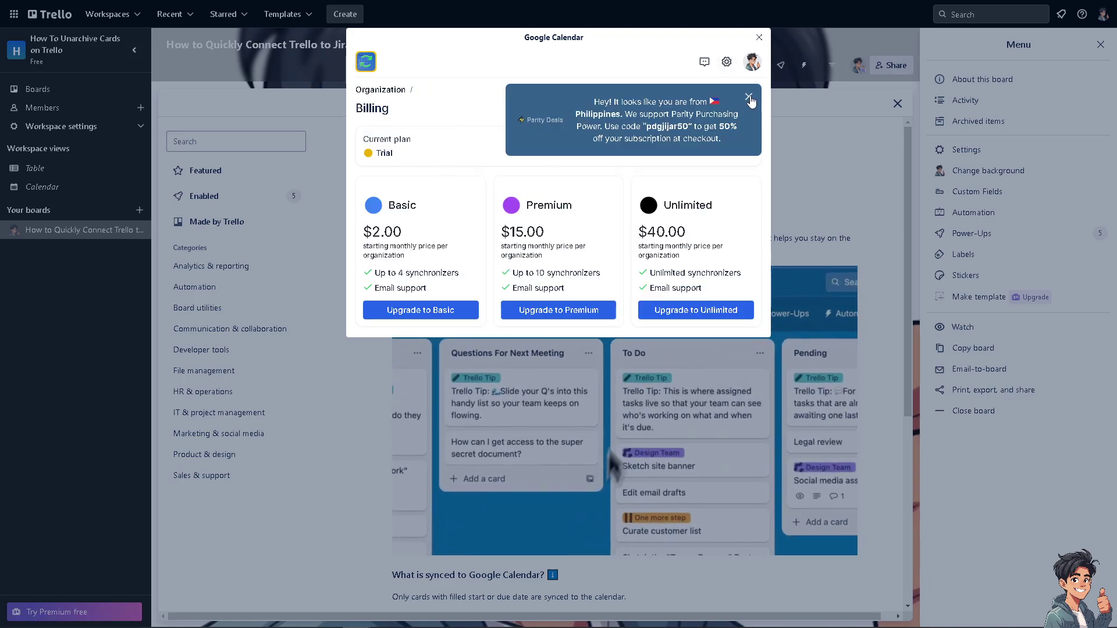
pyautogui.click(748, 97)
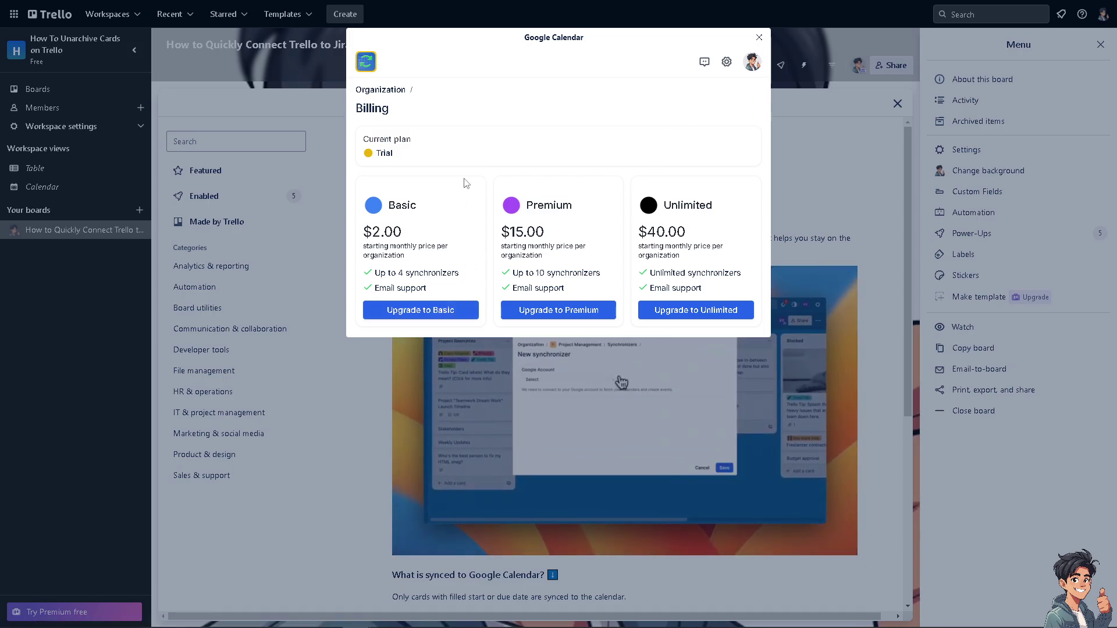
pyautogui.click(758, 37)
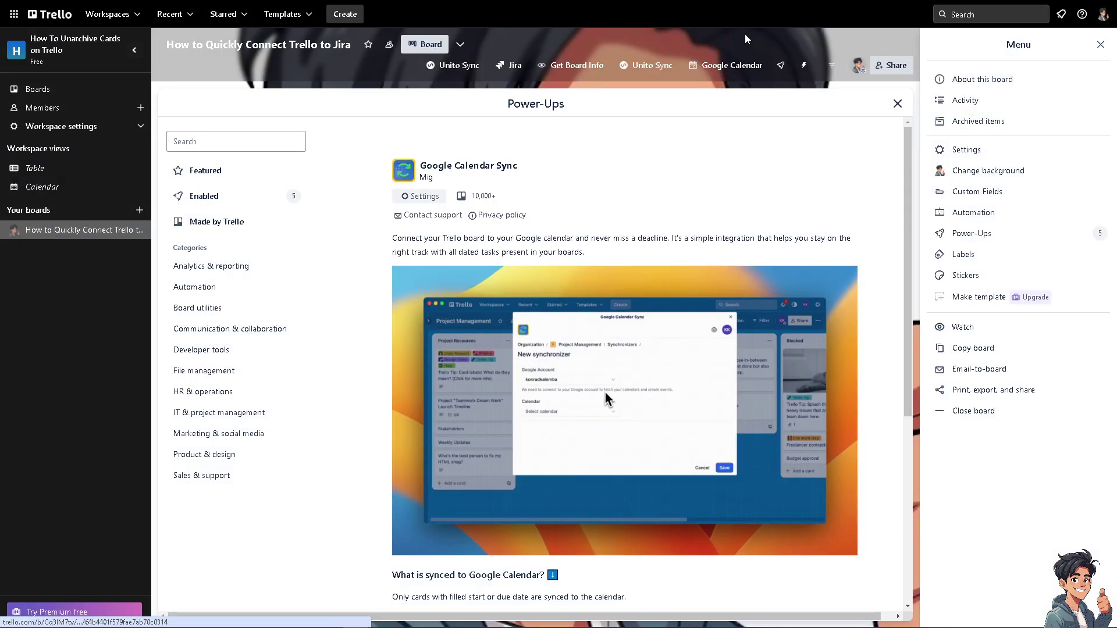
pyautogui.click(897, 104)
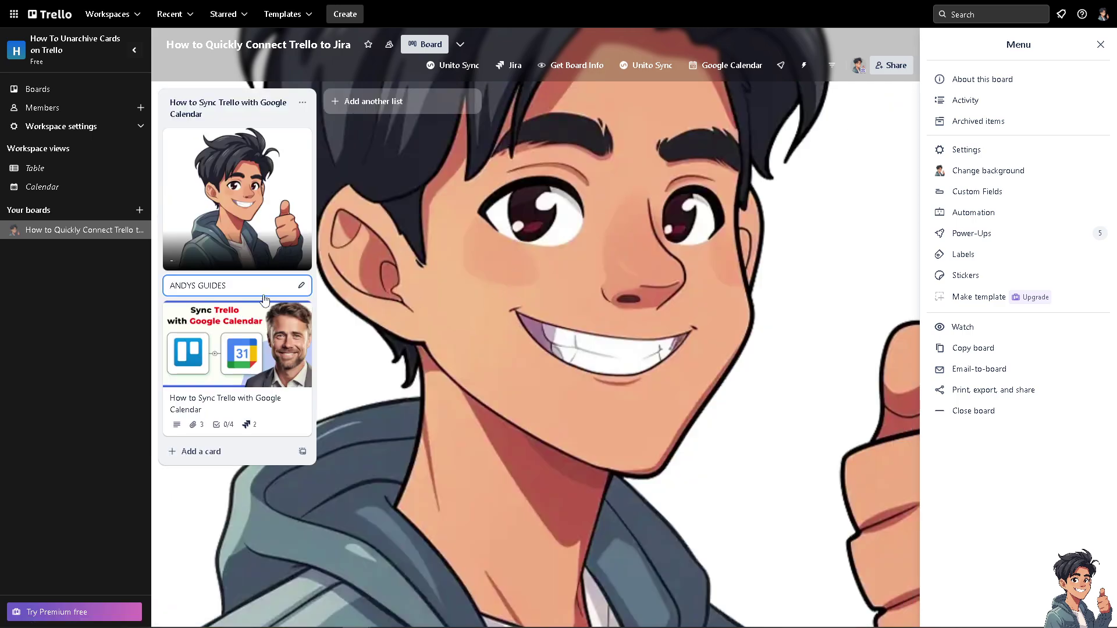
# - View the "How to Sync Trello with Google Calendar" card, and switch to Google Calendar to check the event with the same title
pyautogui.click(273, 329)
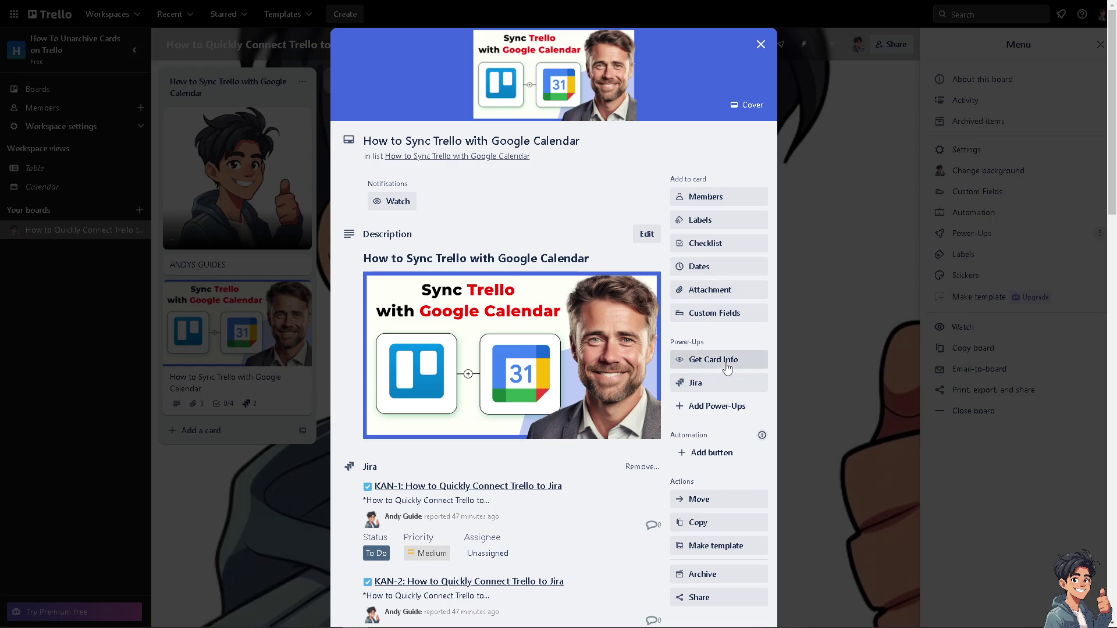
pyautogui.scroll(-1, 710, 307)
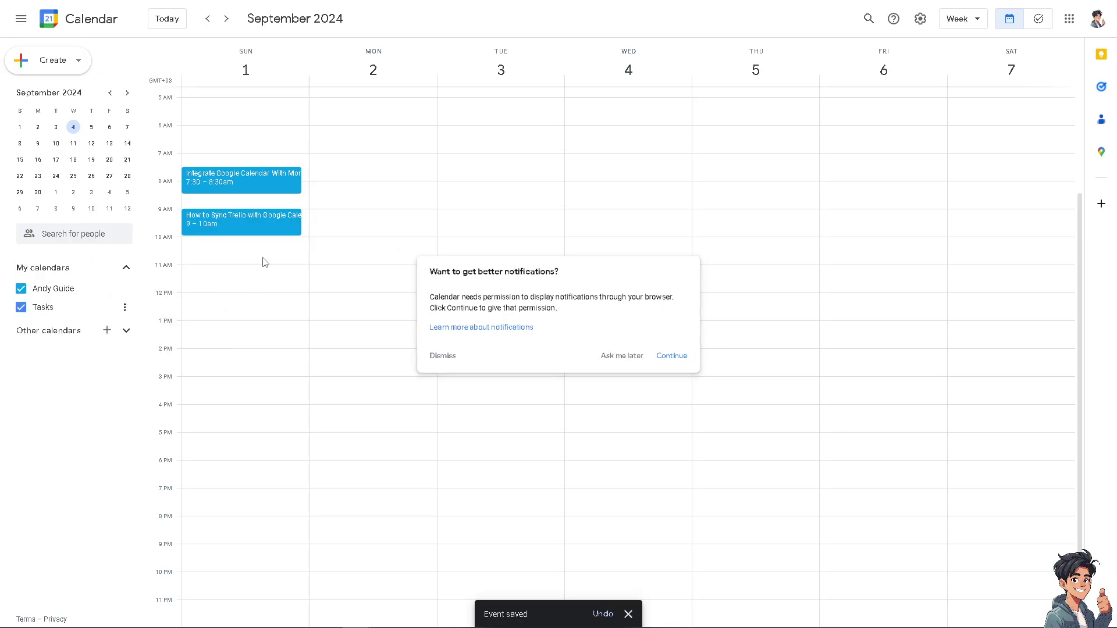
pyautogui.press('Escape')
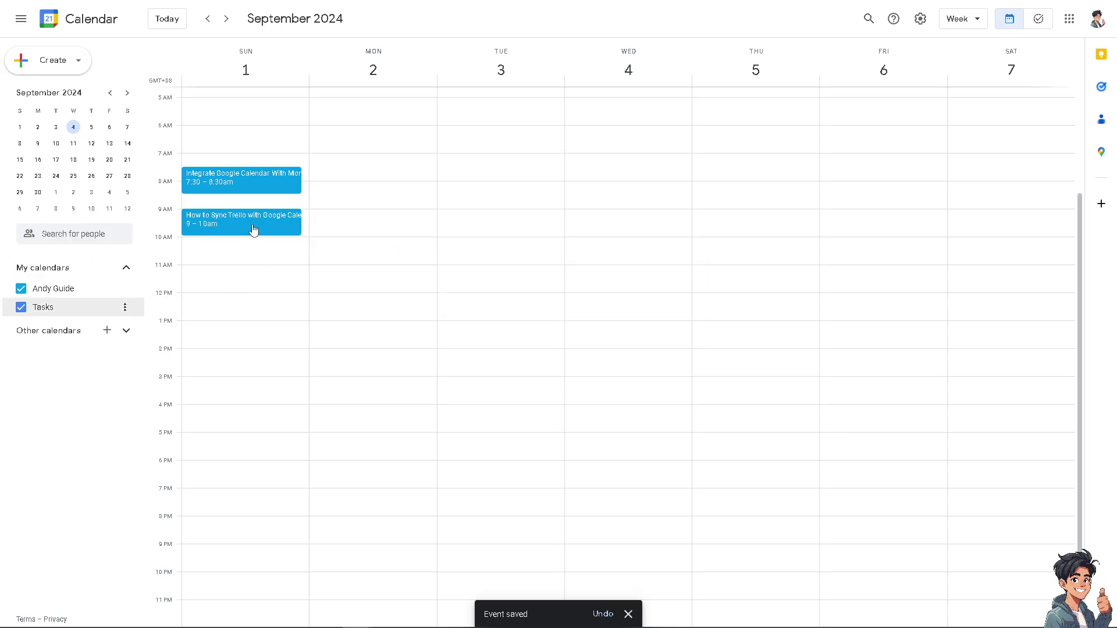
pyautogui.click(253, 231)
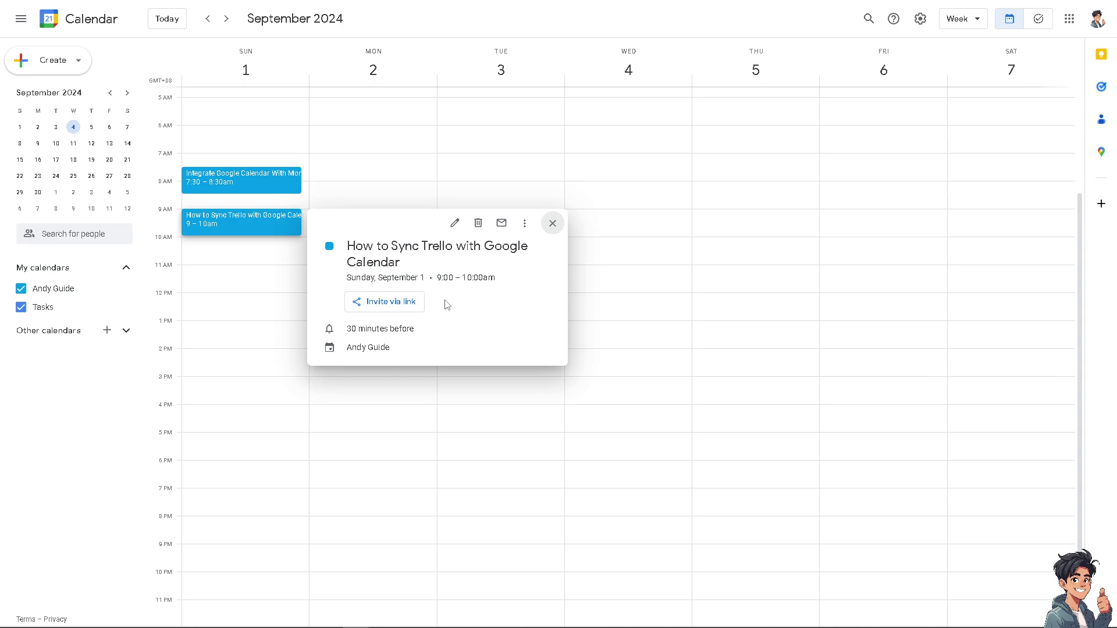
pyautogui.click(553, 223)
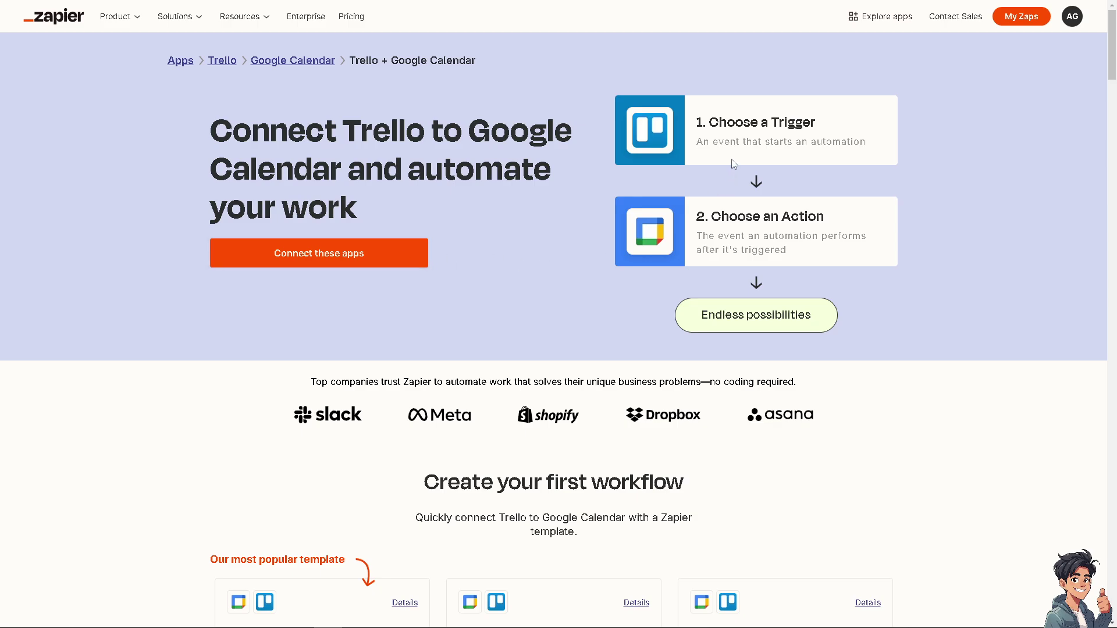
# - In Zapier, start a Trello and Google Calendar Zap named "How to Sync Trello with Google Calendar" and open its Trello trigger event choices
pyautogui.click(380, 256)
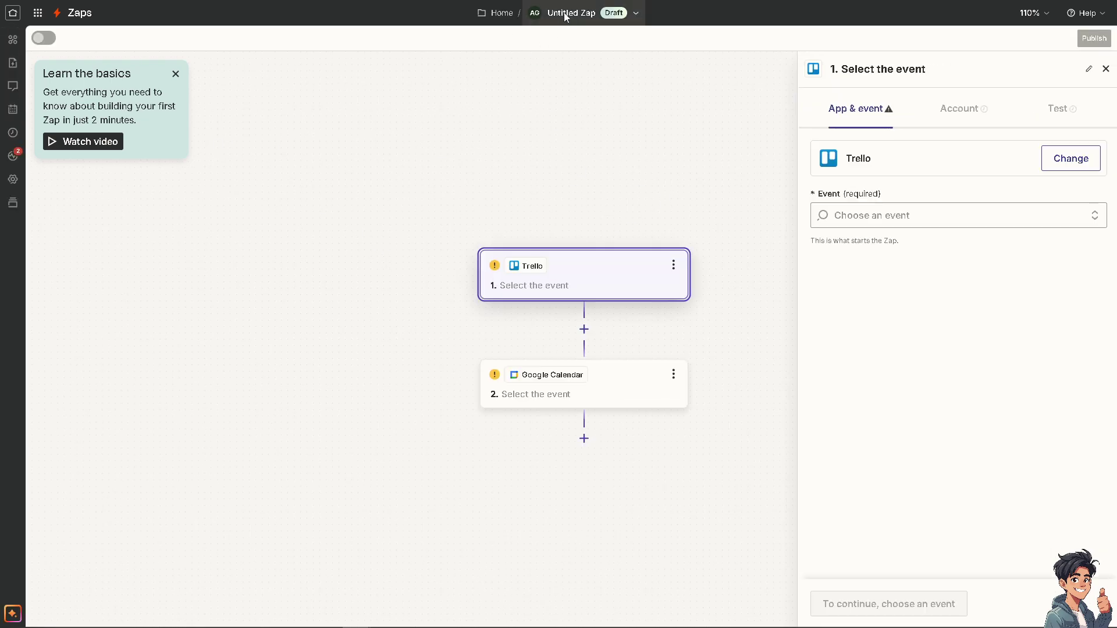
pyautogui.click(564, 12)
pyautogui.click(560, 44)
pyautogui.write('How to Sync Trello with Google Calendar')
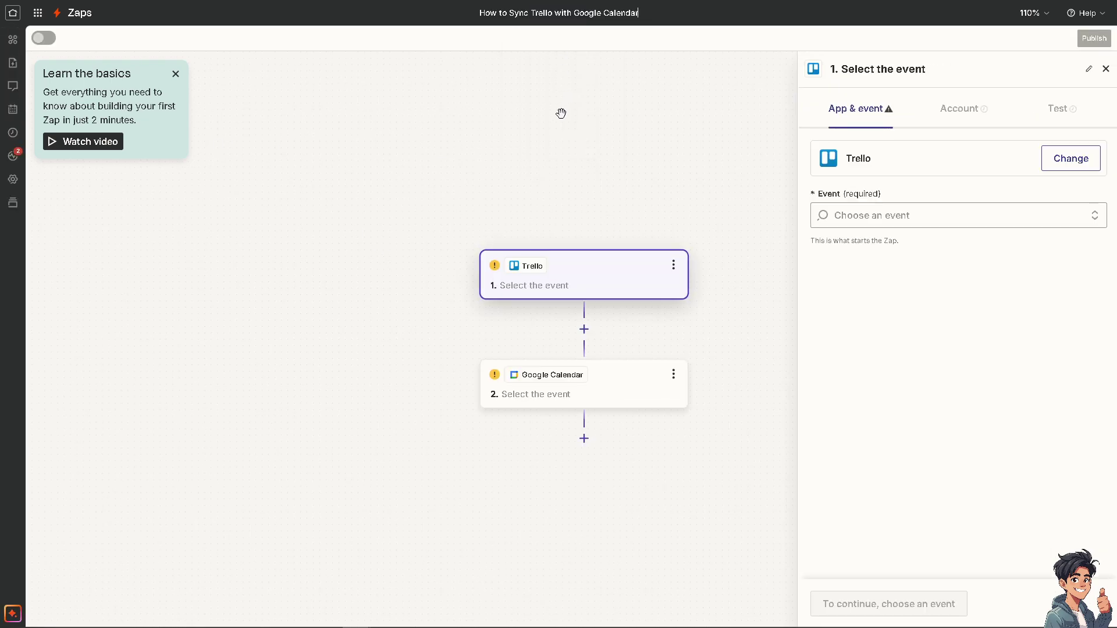
pyautogui.press('Return')
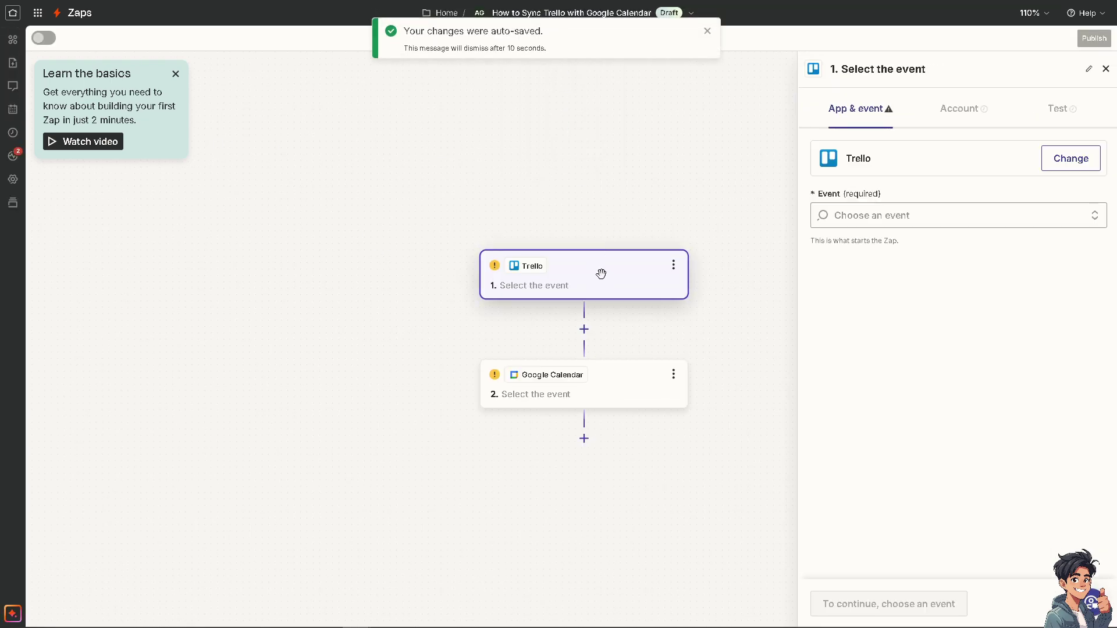
pyautogui.click(897, 221)
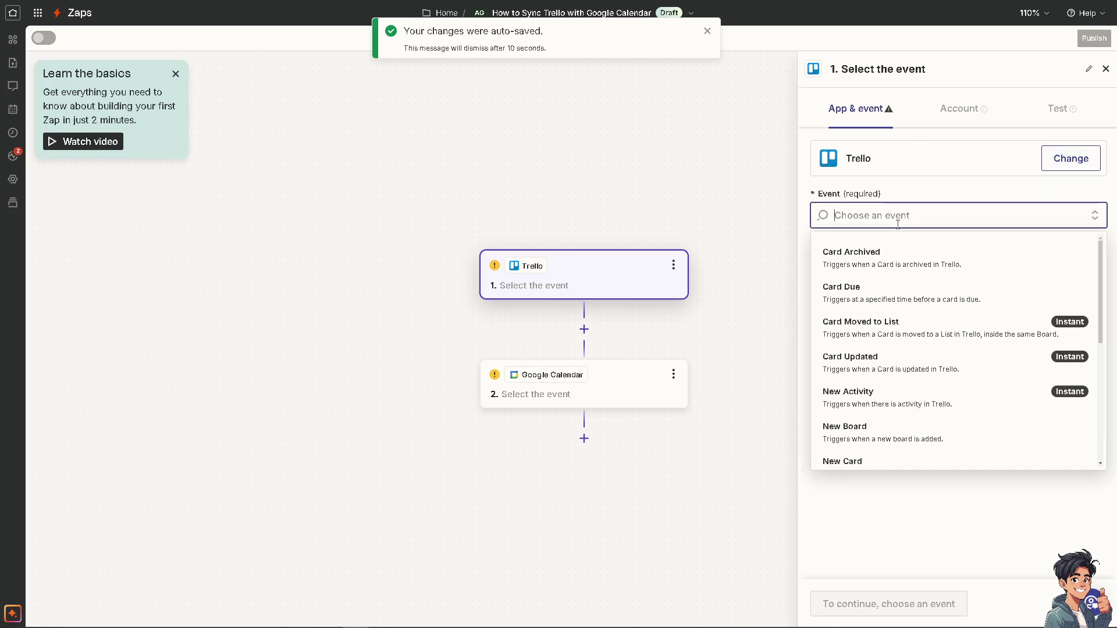
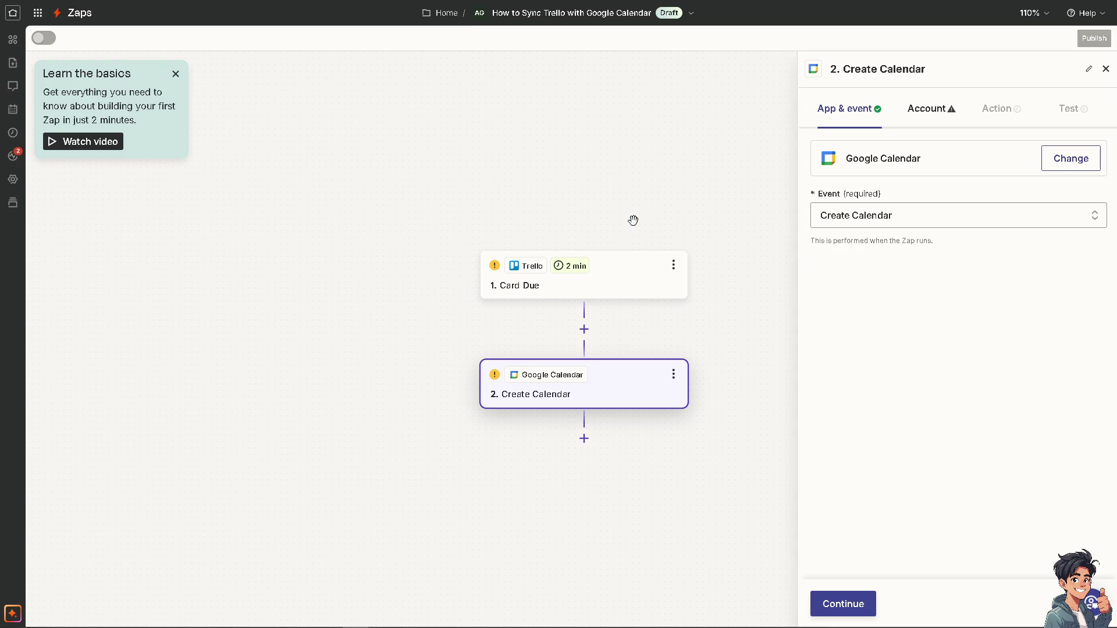
# - Connect the Google account to the Zap's Create Calendar step, allow Zapier access to it, and continue to the action settings
pyautogui.click(863, 605)
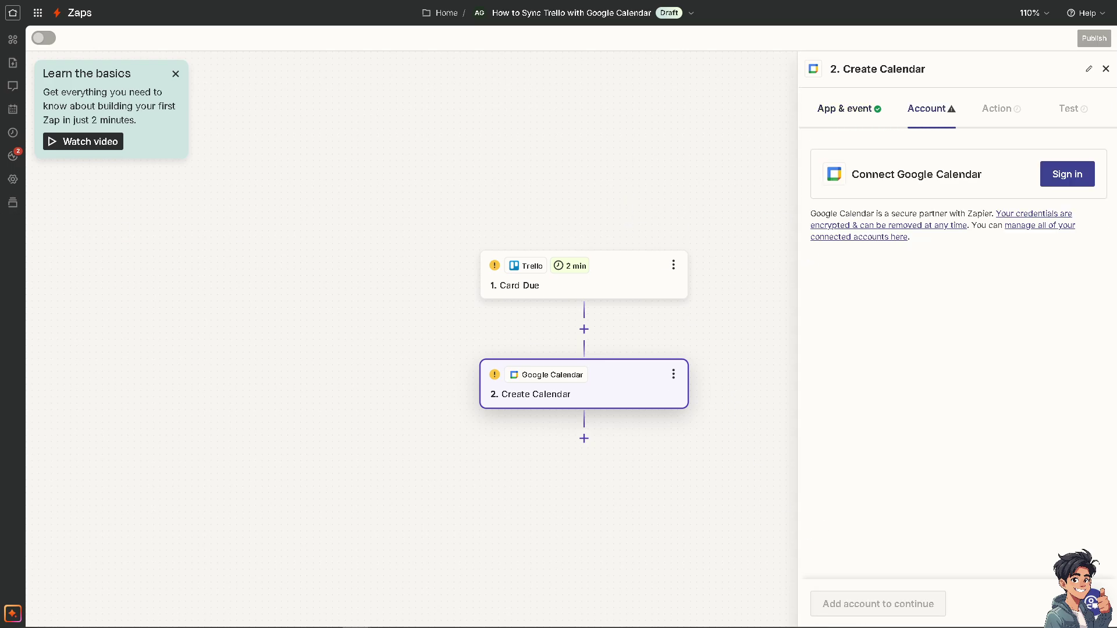
pyautogui.click(1072, 182)
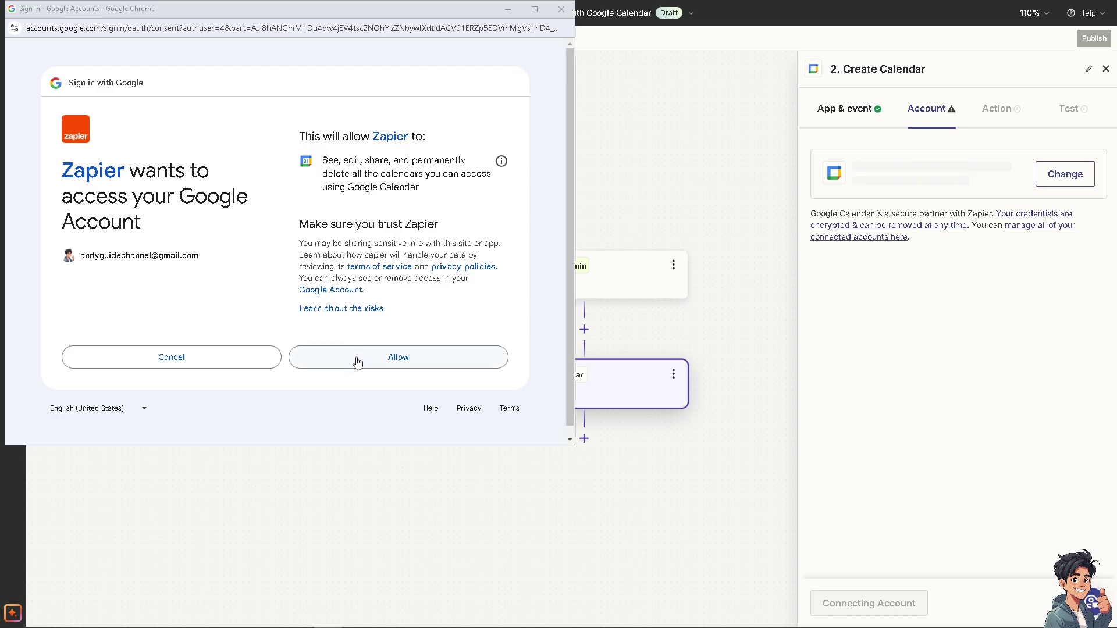
pyautogui.click(357, 361)
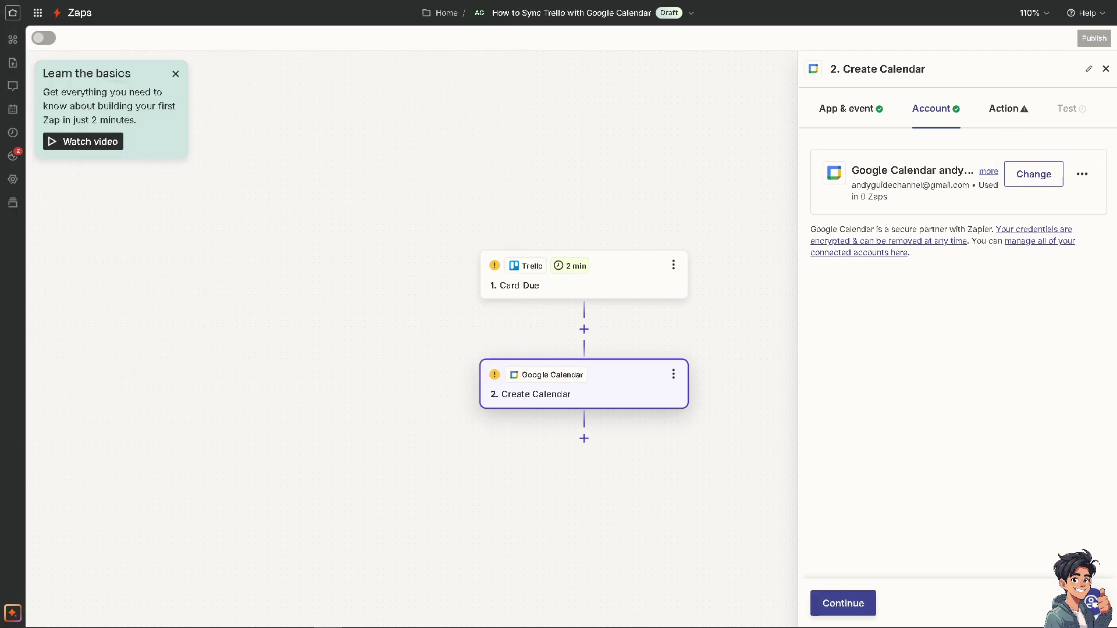
pyautogui.click(845, 593)
# - Set both the name and the description of the Create Calendar action to "How to Sync Trello with Google Calendar"
pyautogui.click(849, 197)
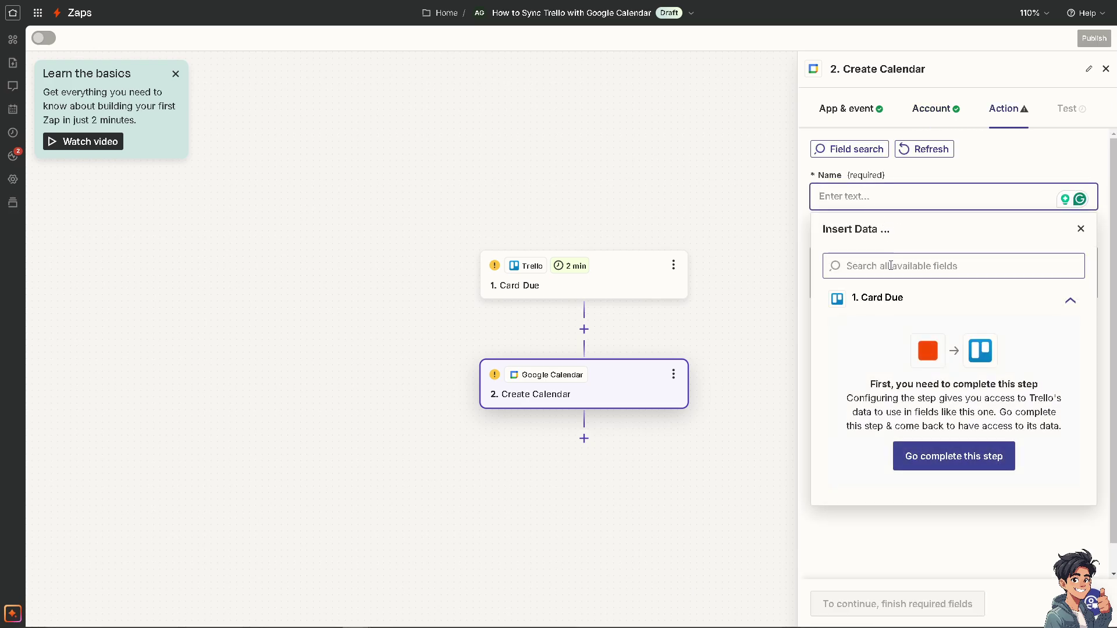
pyautogui.click(886, 299)
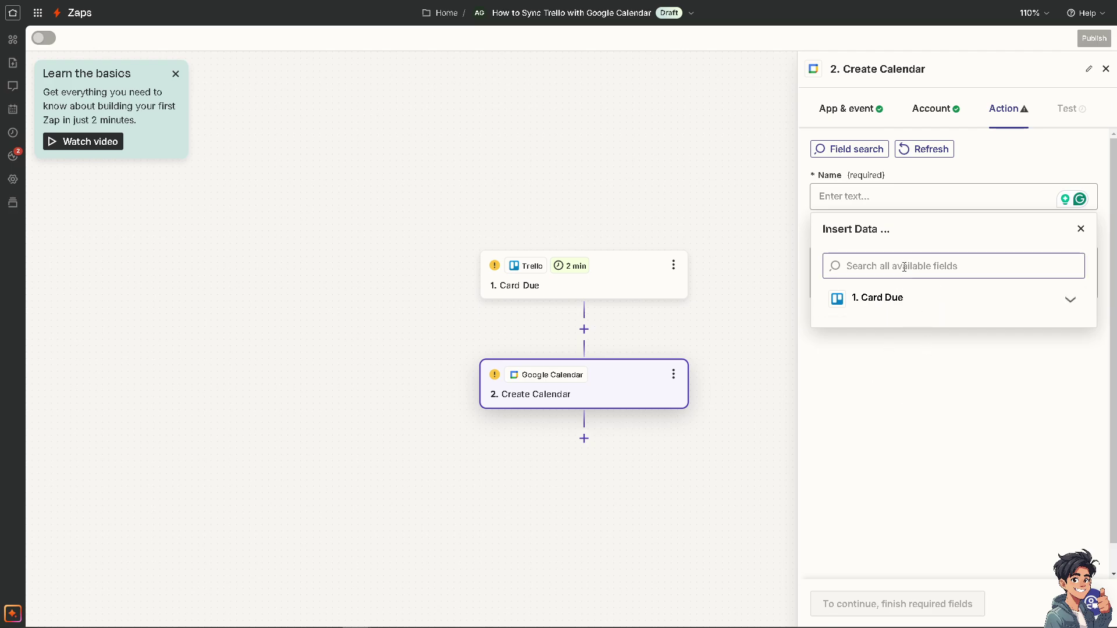
pyautogui.click(884, 196)
pyautogui.write('How to Sync Trello with Google Calendar')
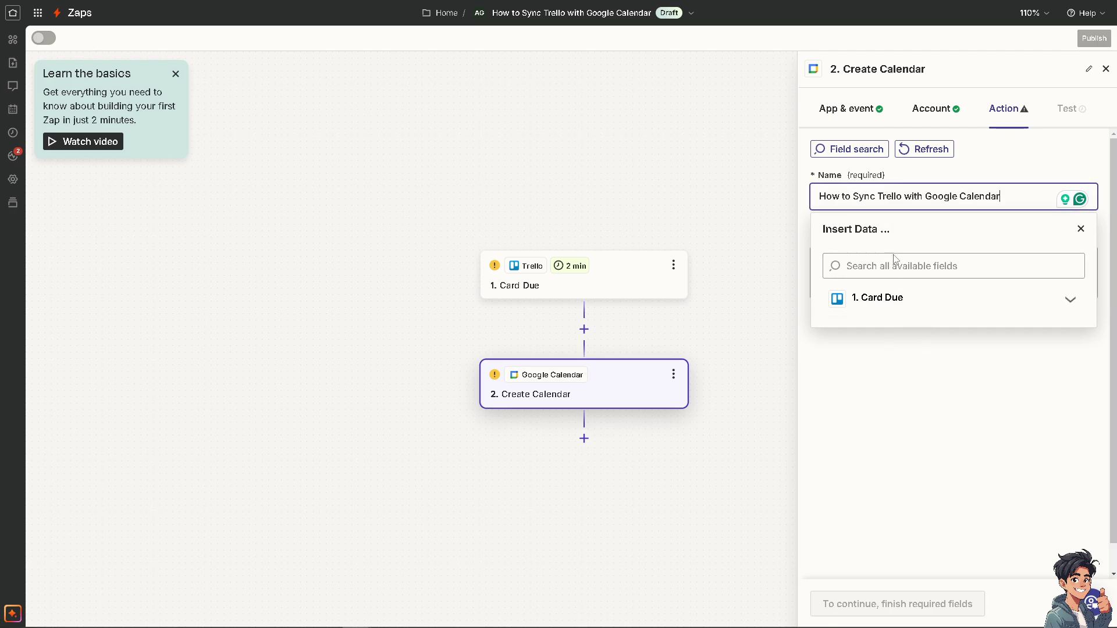
pyautogui.click(915, 408)
pyautogui.click(867, 264)
pyautogui.write('How to Sync Trello with Google Calendar')
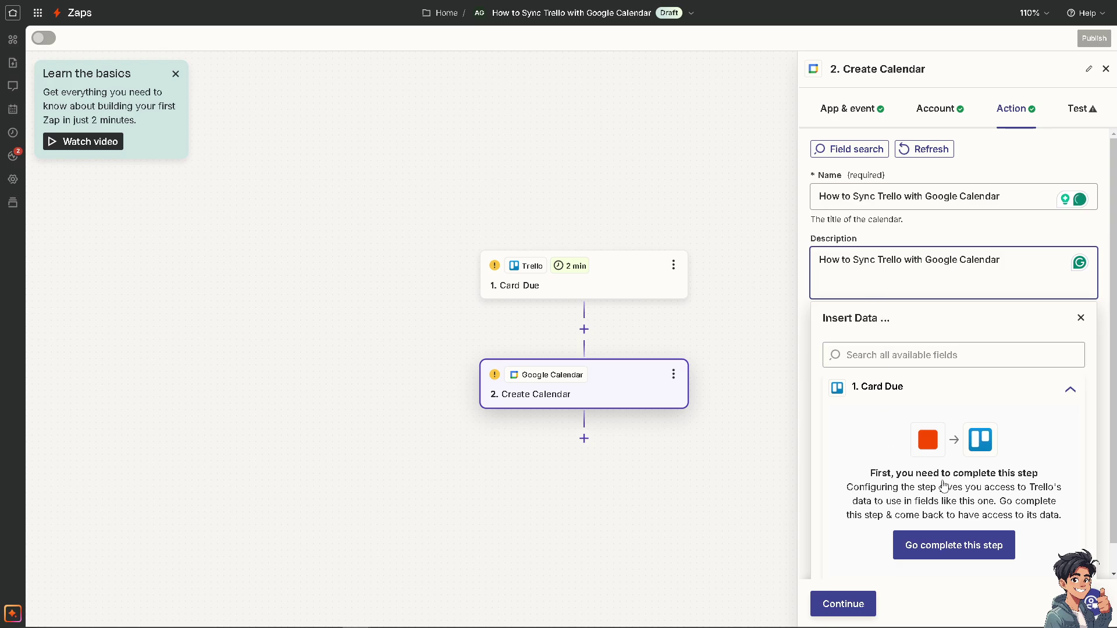
# - Go to the unfinished Trello Card Due step, test its trigger, and continue with the selected record "Card Due A"
pyautogui.click(936, 554)
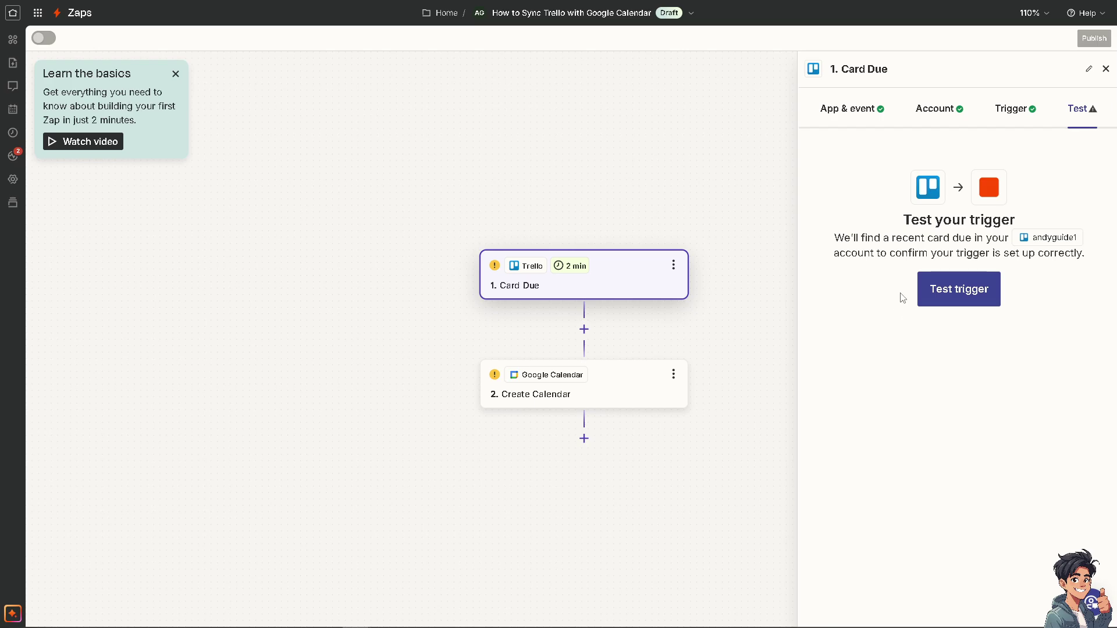
pyautogui.click(955, 296)
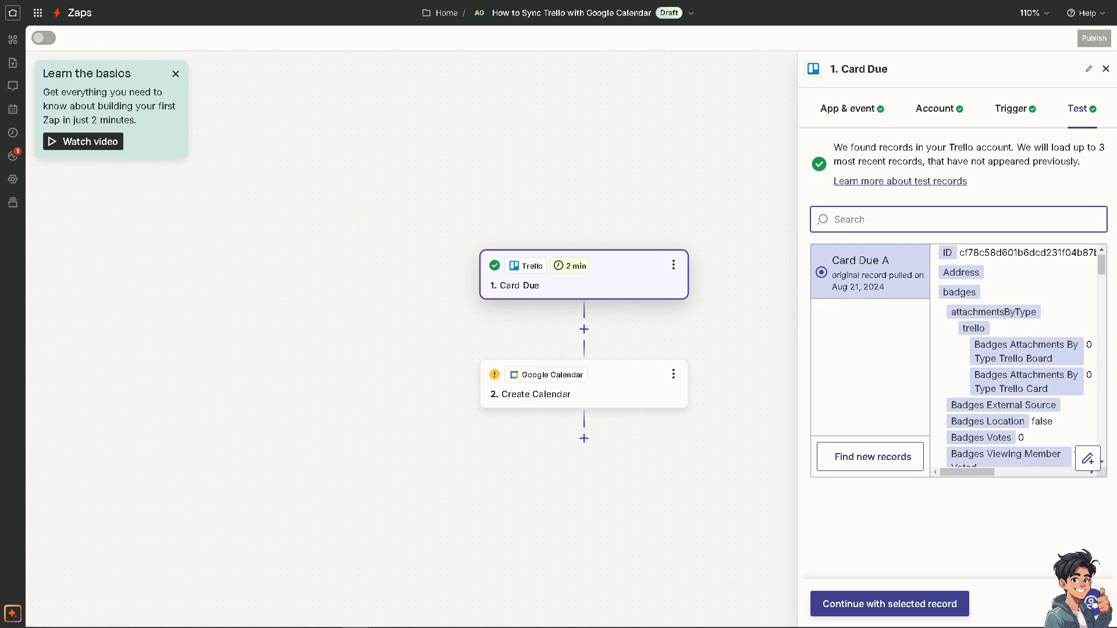
pyautogui.click(860, 604)
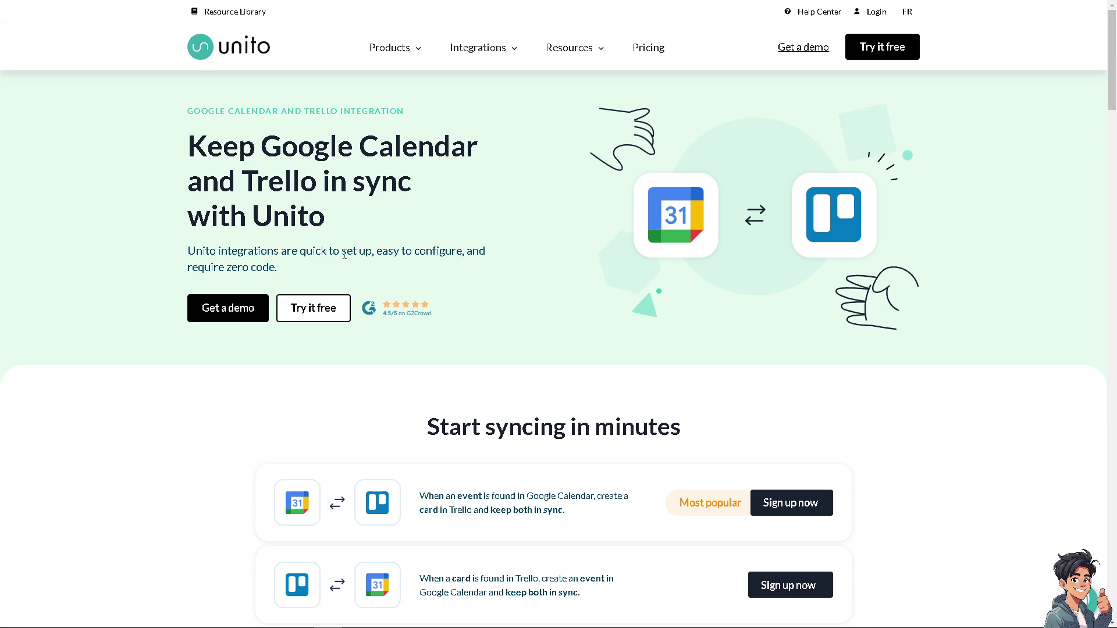
# - Review Unito's Google Calendar and Trello integration page, including its ready-made sync flows and feature descriptions
pyautogui.scroll(-1, 543, 404)
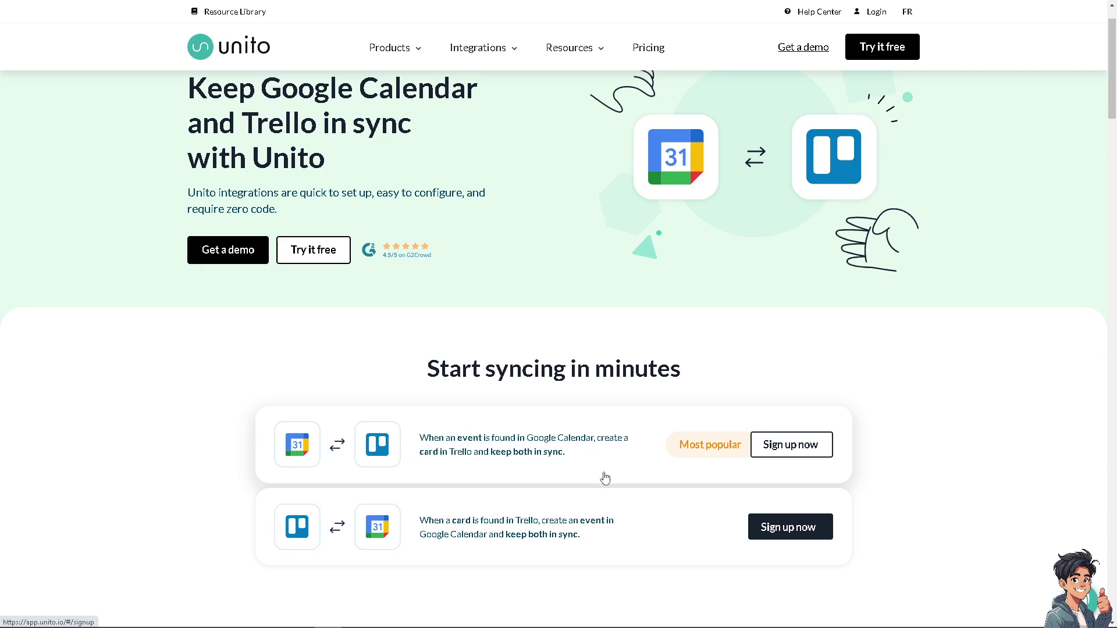
pyautogui.scroll(-3, 605, 477)
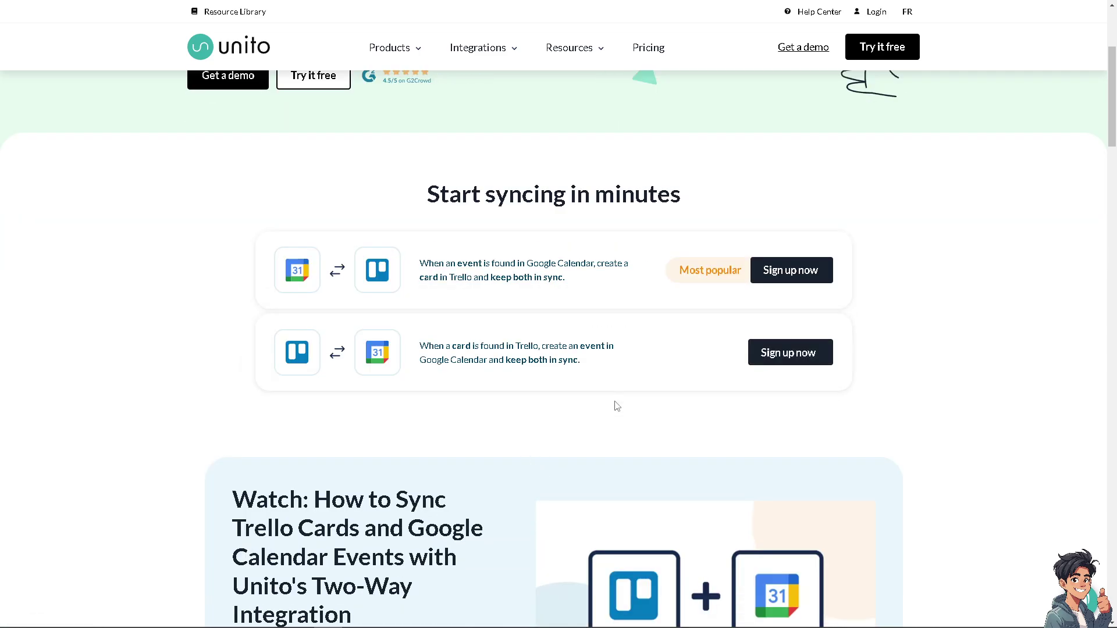
pyautogui.scroll(-9, 616, 405)
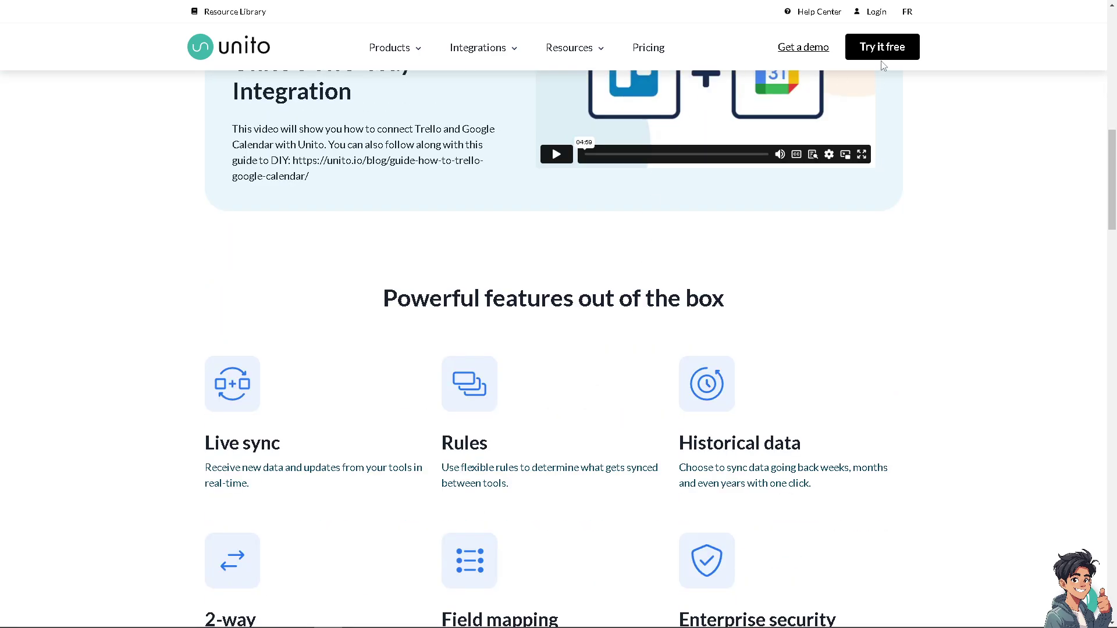
pyautogui.scroll(-2, 604, 370)
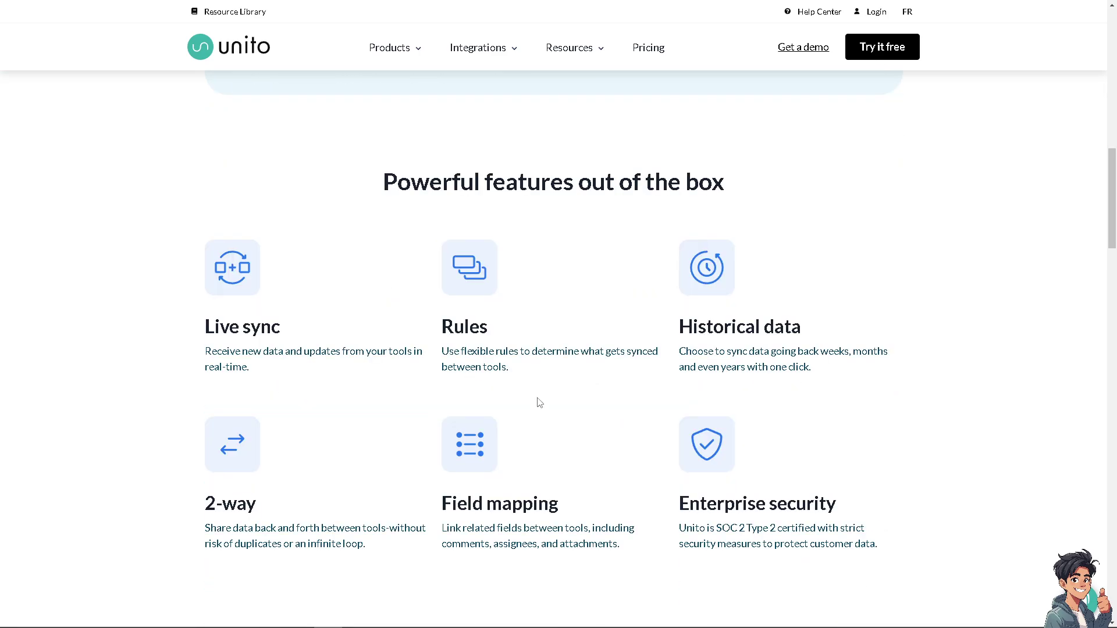
pyautogui.scroll(-10, 500, 449)
pyautogui.scroll(-12, 503, 451)
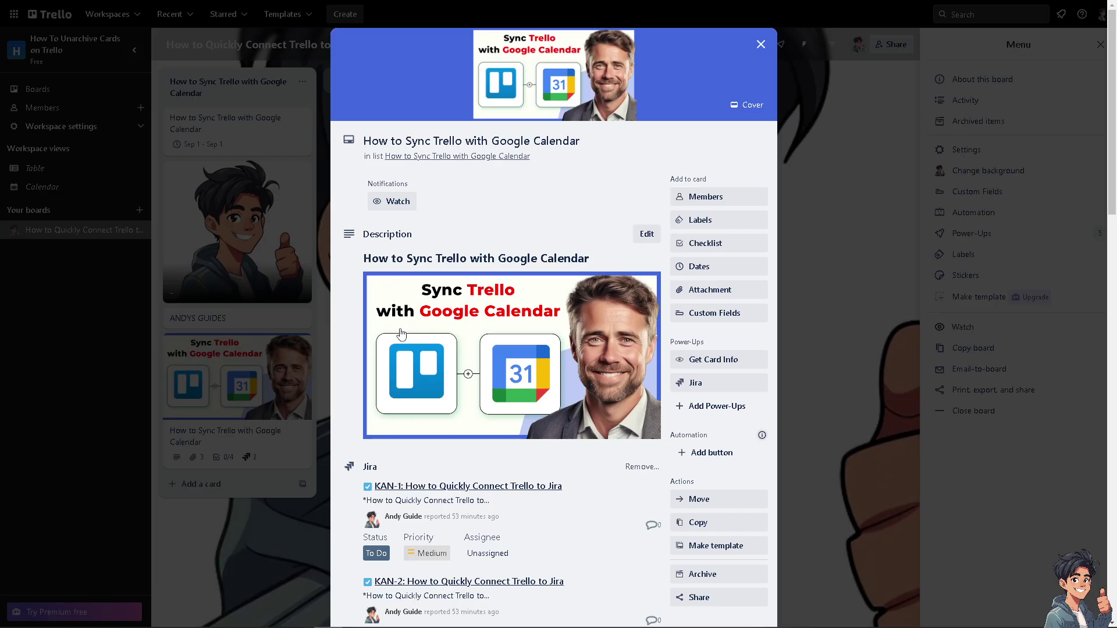
# - In Trello, view the image in the "How to Sync Trello with Google Calendar" card enlarged, and close the image and the card
pyautogui.click(416, 366)
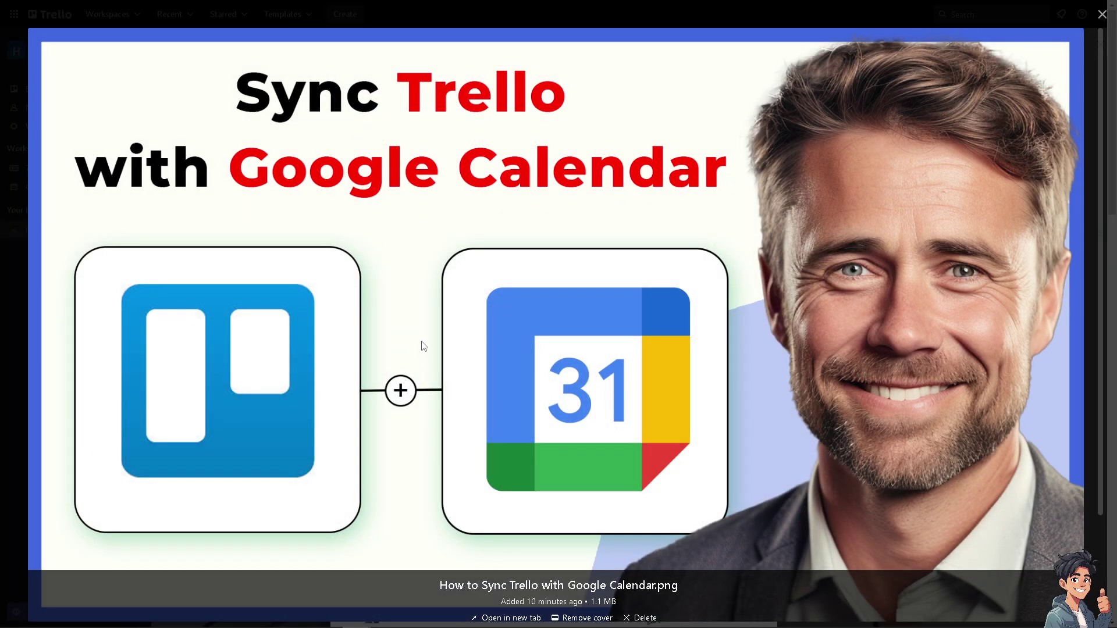
pyautogui.click(423, 346)
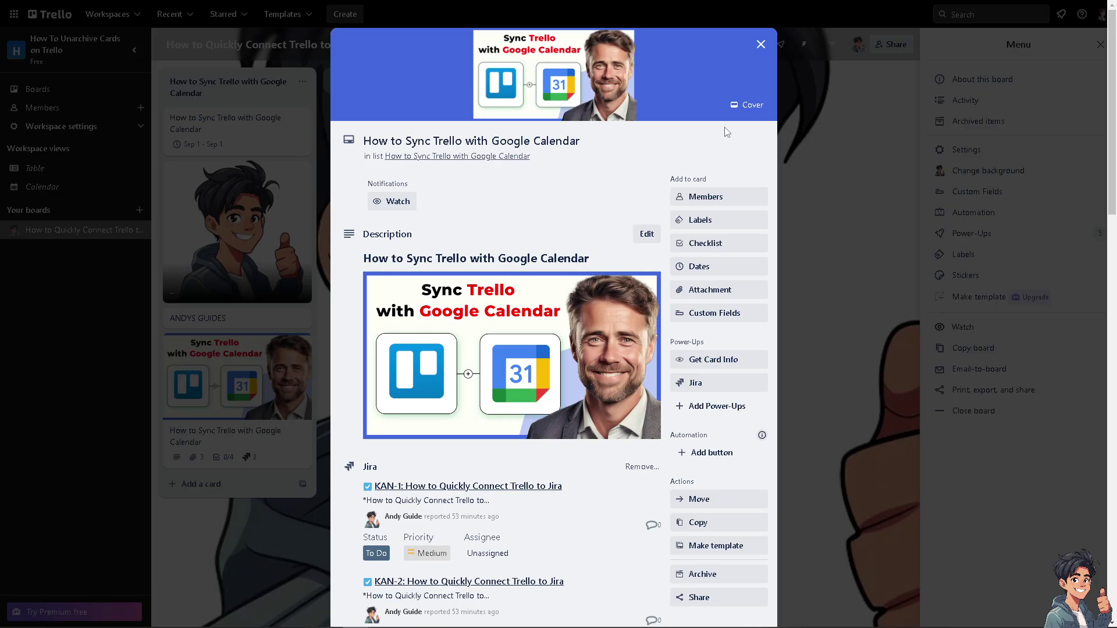
pyautogui.click(761, 44)
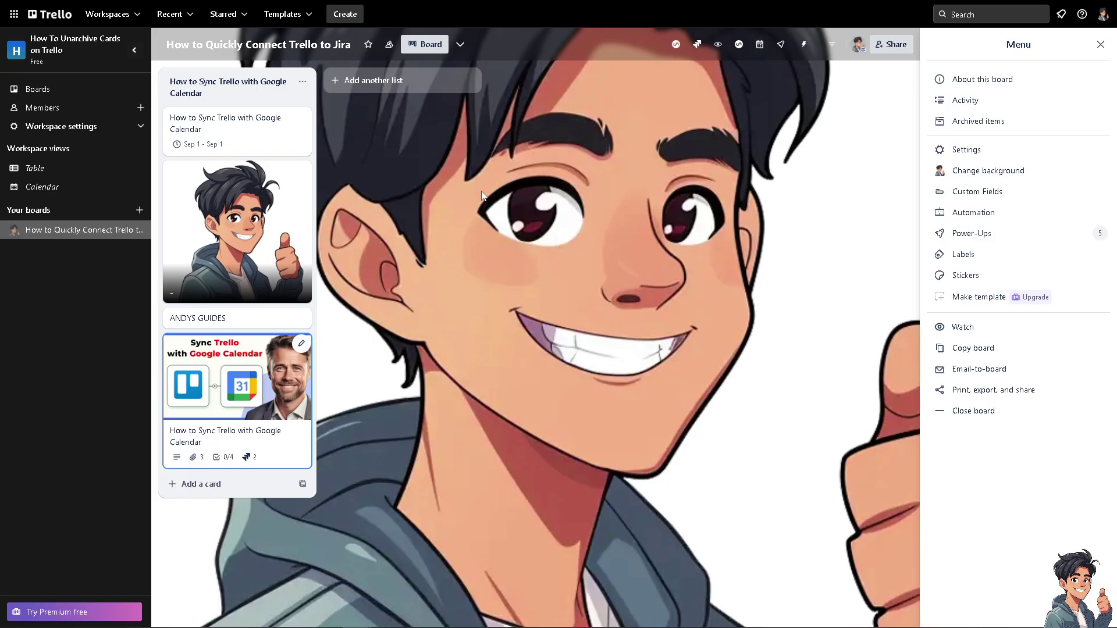